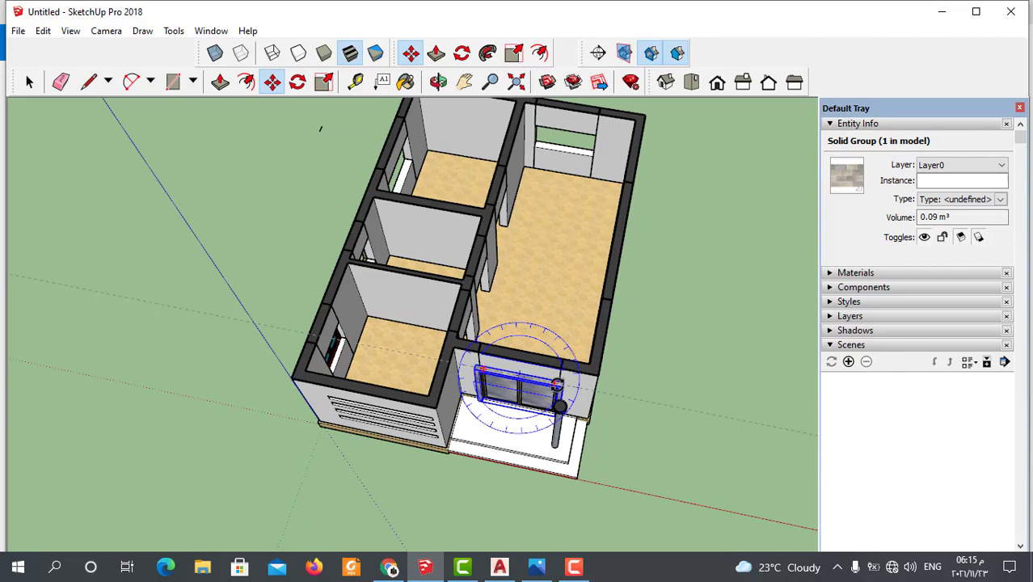
Orbit around to the house's front and clear the selection
{"action": "left_click", "coordinate": [518, 430]}
{"action": "mouse_move", "coordinate": [483, 453]}
{"action": "middle_mouse_down"}
{"action": "mouse_move", "coordinate": [548, 434]}
{"action": "mouse_move", "coordinate": [619, 391]}
{"action": "middle_mouse_up"}
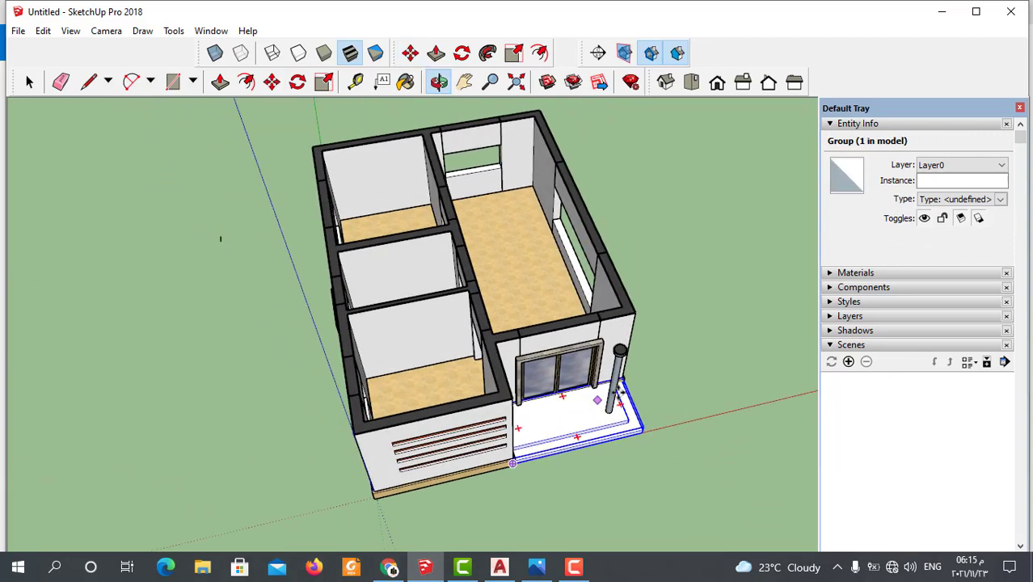
{"action": "key", "text": "Escape"}
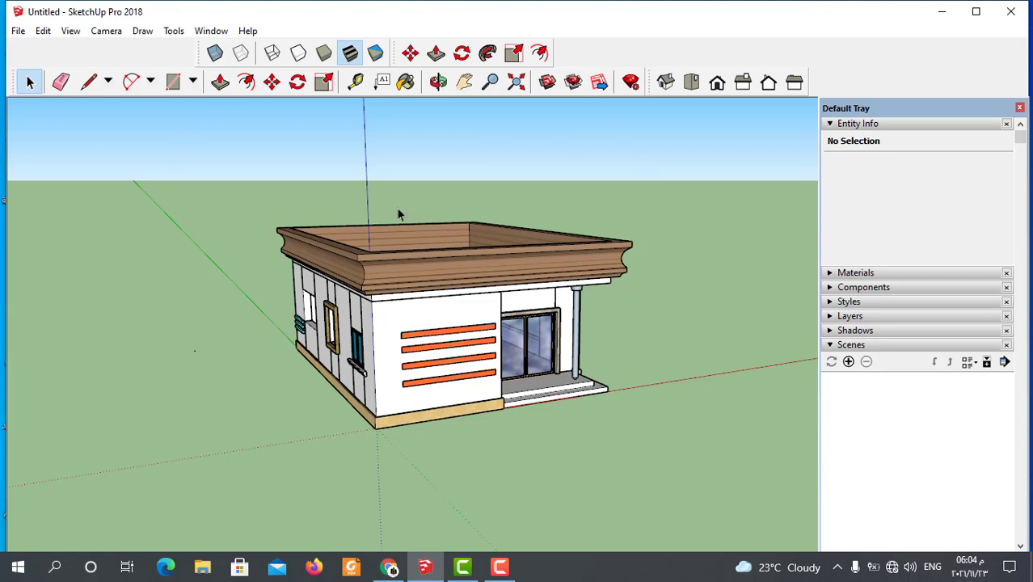
Turn on the Section toolbar and dock it in the top toolbar row
{"action": "right_click", "coordinate": [749, 50]}
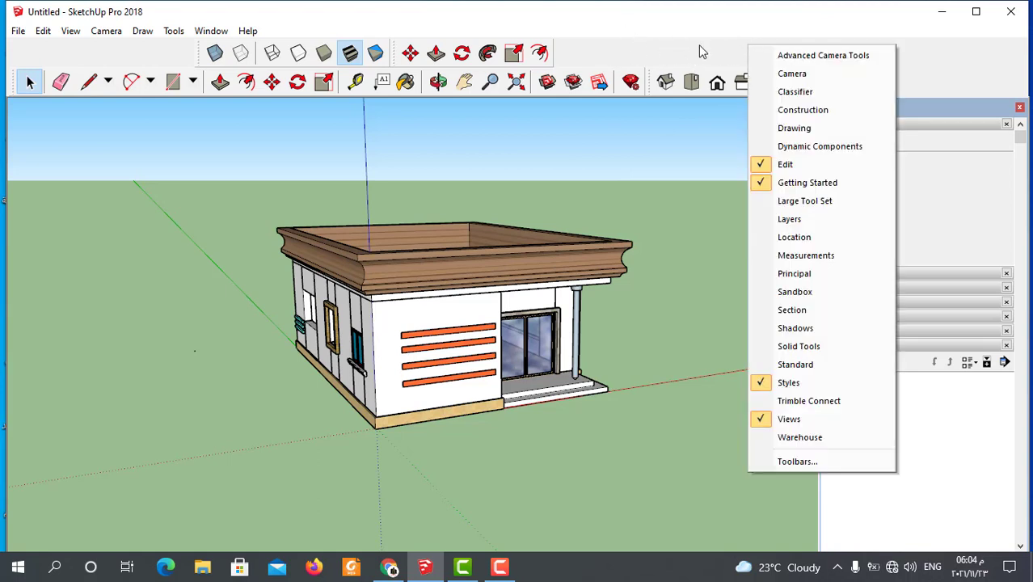
{"action": "left_click", "coordinate": [792, 310]}
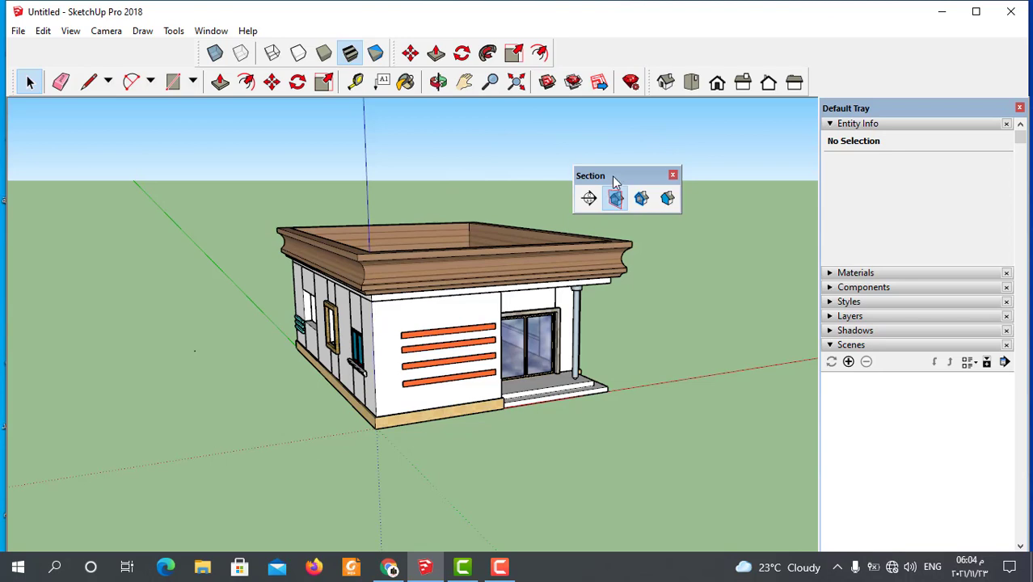
{"action": "left_click_drag", "start_coordinate": [614, 176], "coordinate": [622, 41]}
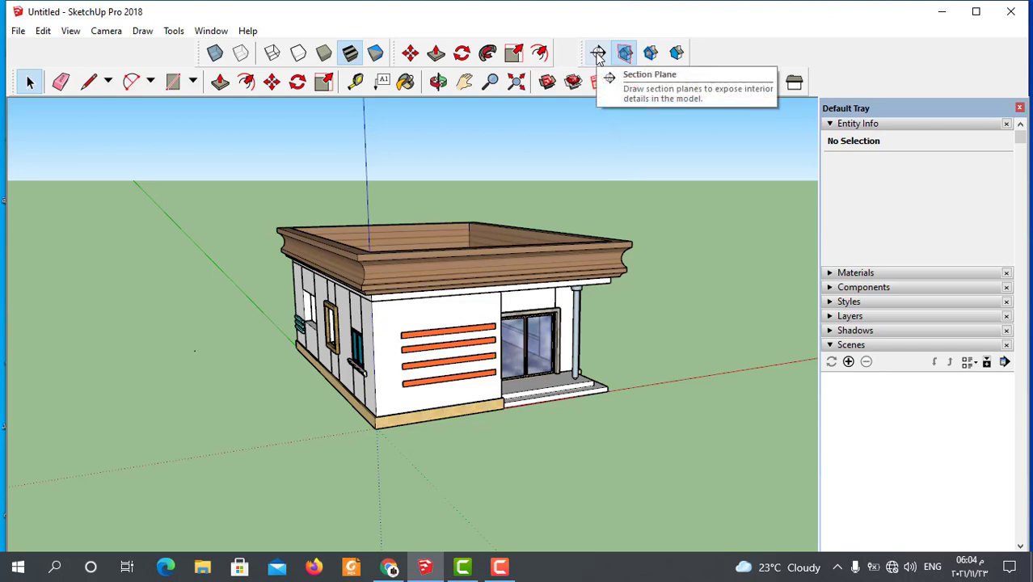
Place a section plane named Section 2, with the default symbol, through the house
{"action": "left_click", "coordinate": [598, 55]}
{"action": "left_click", "coordinate": [605, 211]}
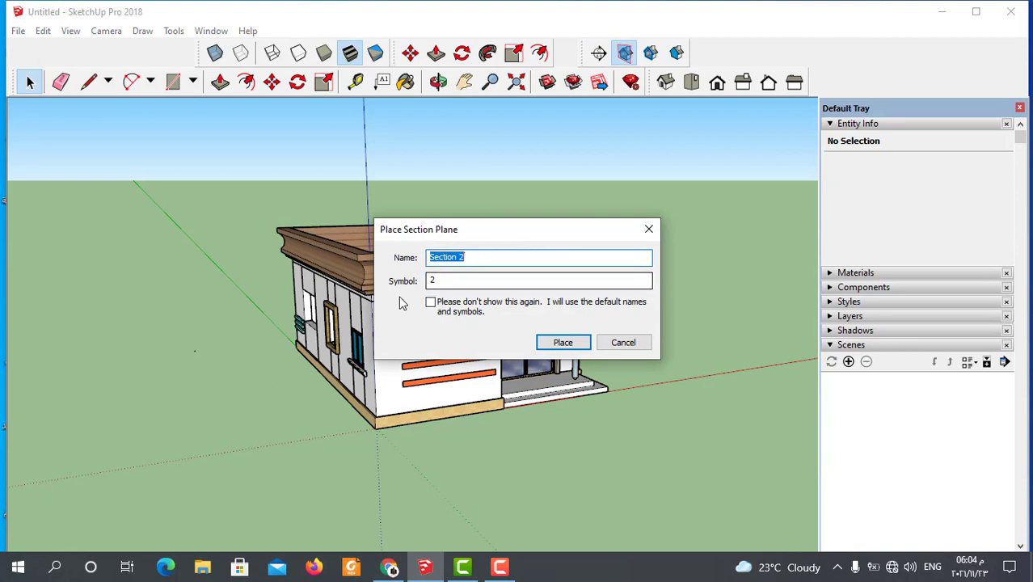
{"action": "left_click", "coordinate": [548, 348]}
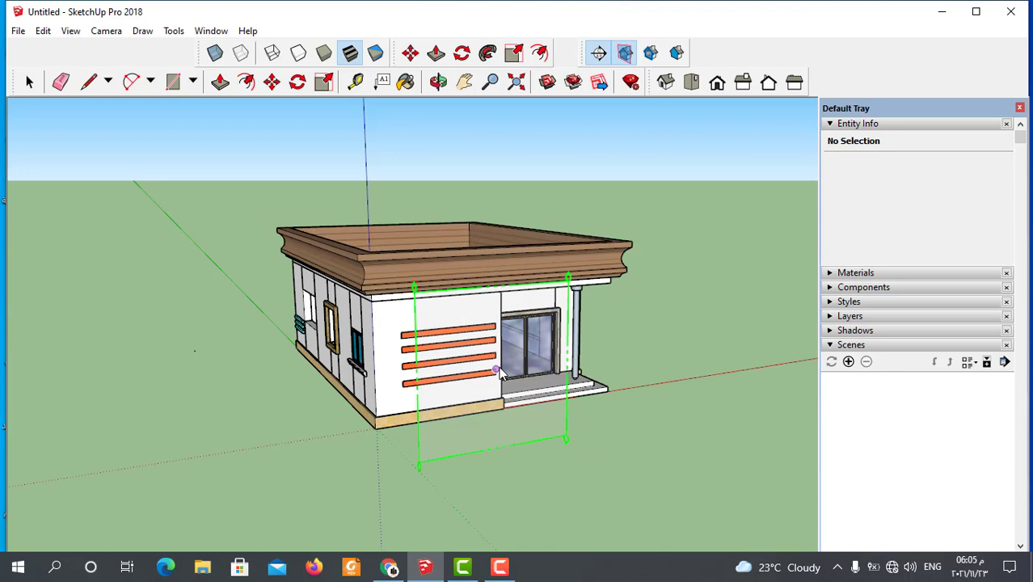
{"action": "left_click", "coordinate": [499, 371]}
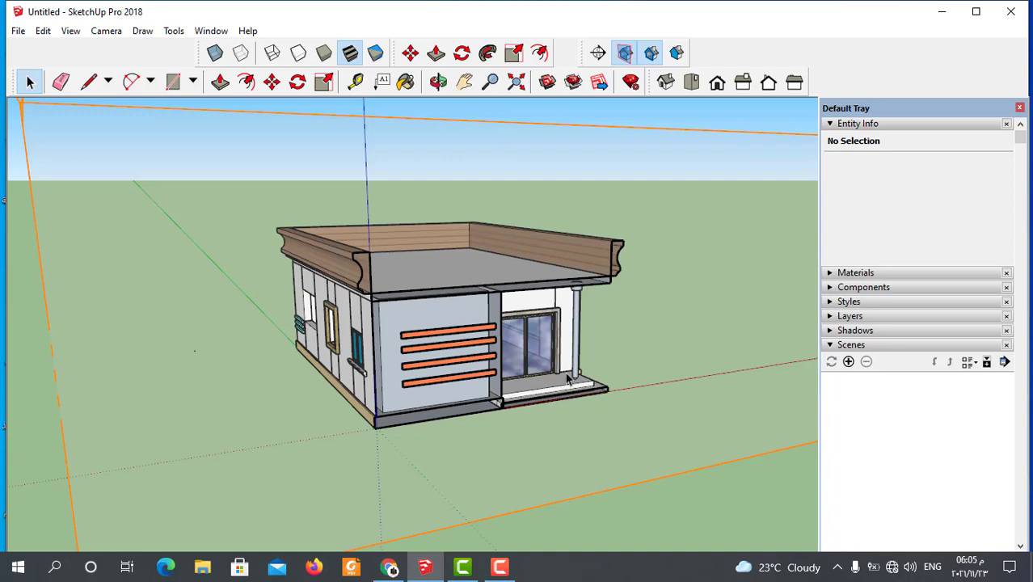
Move the Section 2 plane slightly lower with the Move tool
{"action": "scroll", "coordinate": [567, 378], "scroll_direction": "down", "scroll_amount": 2}
{"action": "scroll", "coordinate": [485, 392], "scroll_direction": "down", "scroll_amount": 2}
{"action": "scroll", "coordinate": [585, 342], "scroll_direction": "down", "scroll_amount": 1}
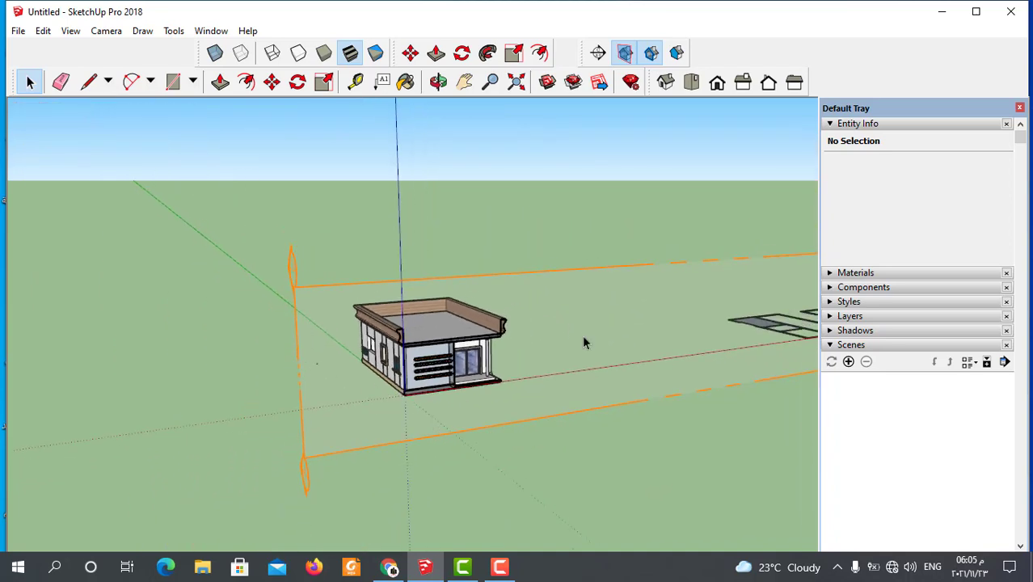
{"action": "scroll", "coordinate": [585, 342], "scroll_direction": "up", "scroll_amount": 1}
{"action": "scroll", "coordinate": [527, 365], "scroll_direction": "up", "scroll_amount": 2}
{"action": "scroll", "coordinate": [394, 407], "scroll_direction": "up", "scroll_amount": 2}
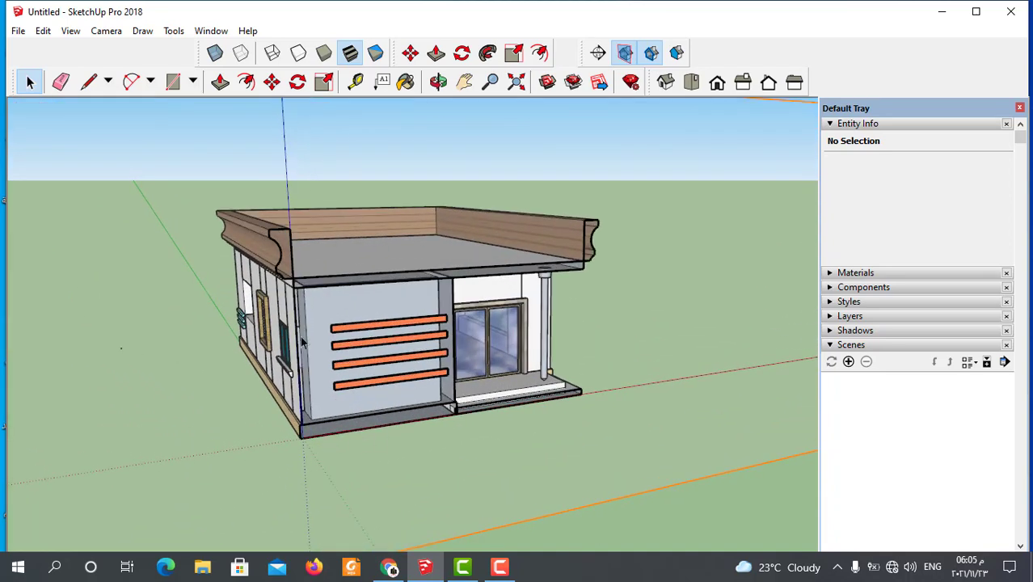
{"action": "scroll", "coordinate": [581, 274], "scroll_direction": "down", "scroll_amount": 1}
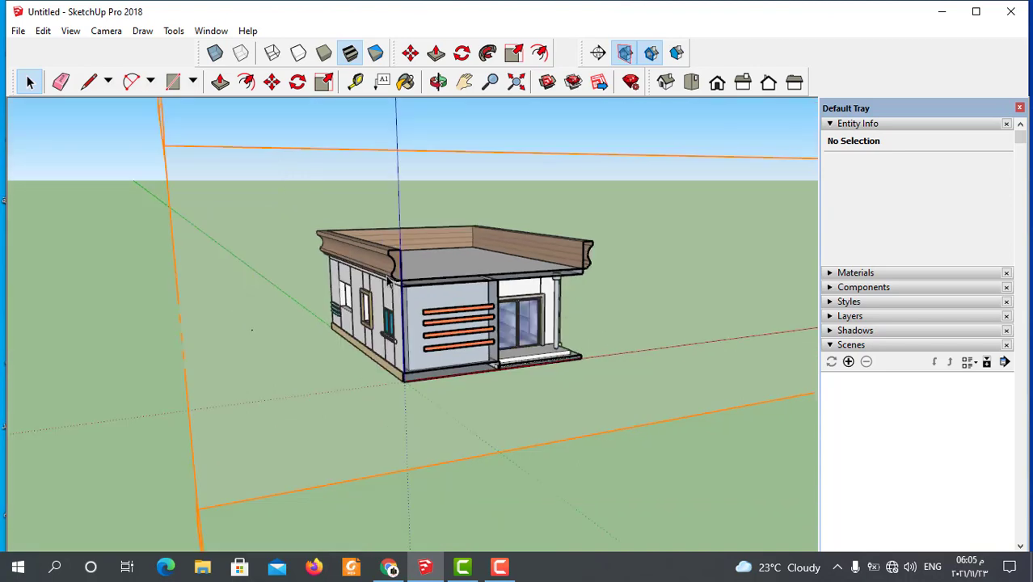
{"action": "scroll", "coordinate": [390, 393], "scroll_direction": "down", "scroll_amount": 1}
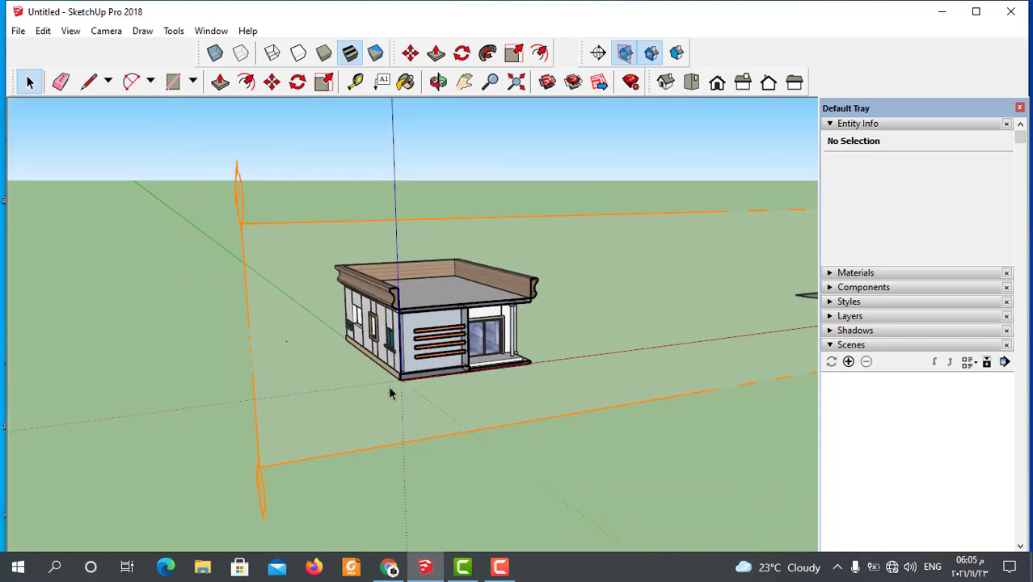
{"action": "left_click", "coordinate": [274, 83]}
{"action": "left_click", "coordinate": [560, 418]}
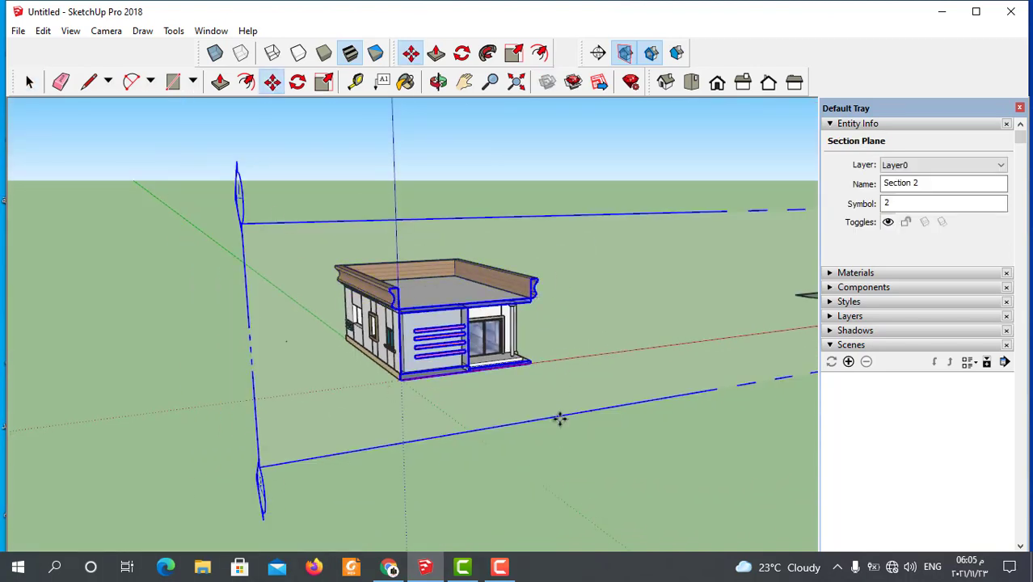
{"action": "left_click", "coordinate": [551, 404]}
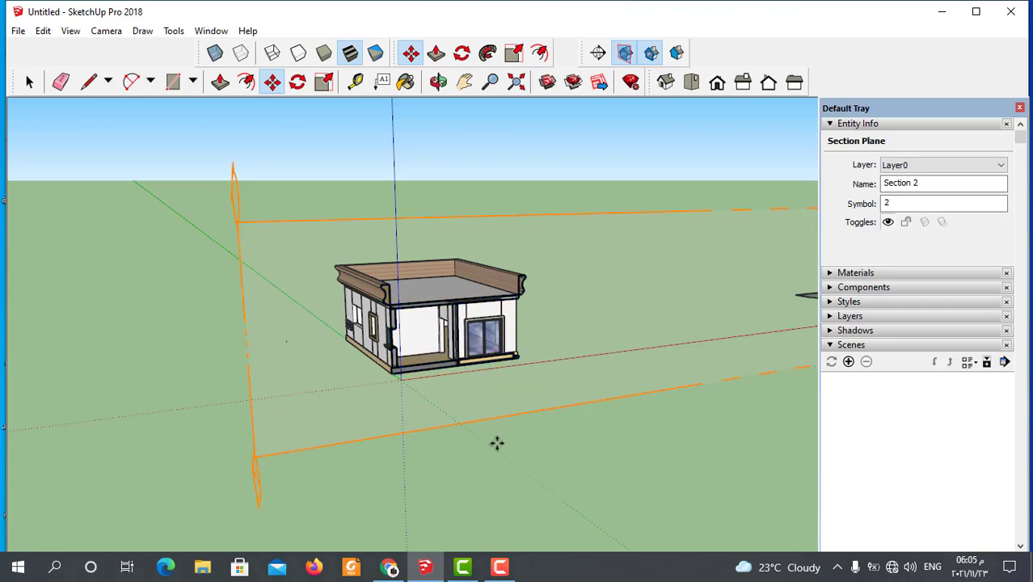
Lower the section plane further to cut through the walls, then hide its outline
{"action": "left_click", "coordinate": [430, 359]}
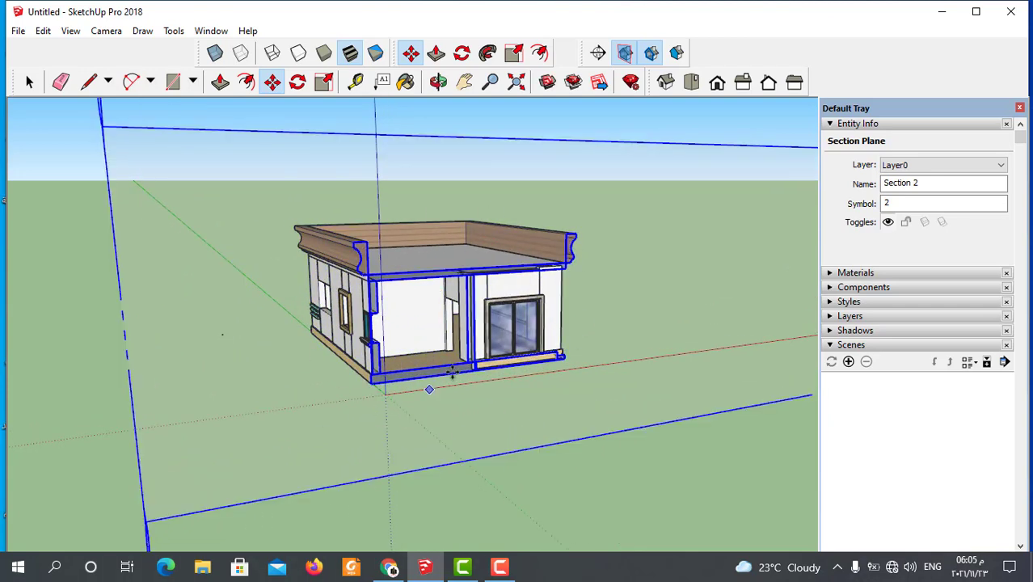
{"action": "scroll", "coordinate": [452, 374], "scroll_direction": "up", "scroll_amount": 2}
{"action": "middle_click_drag", "start_coordinate": [502, 238], "coordinate": [314, 182]}
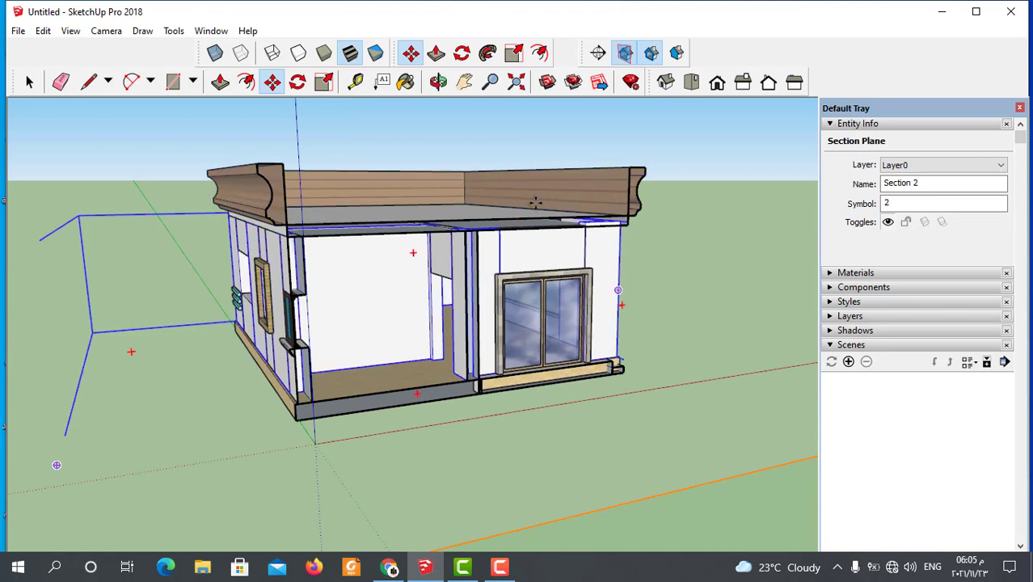
{"action": "left_click", "coordinate": [625, 52]}
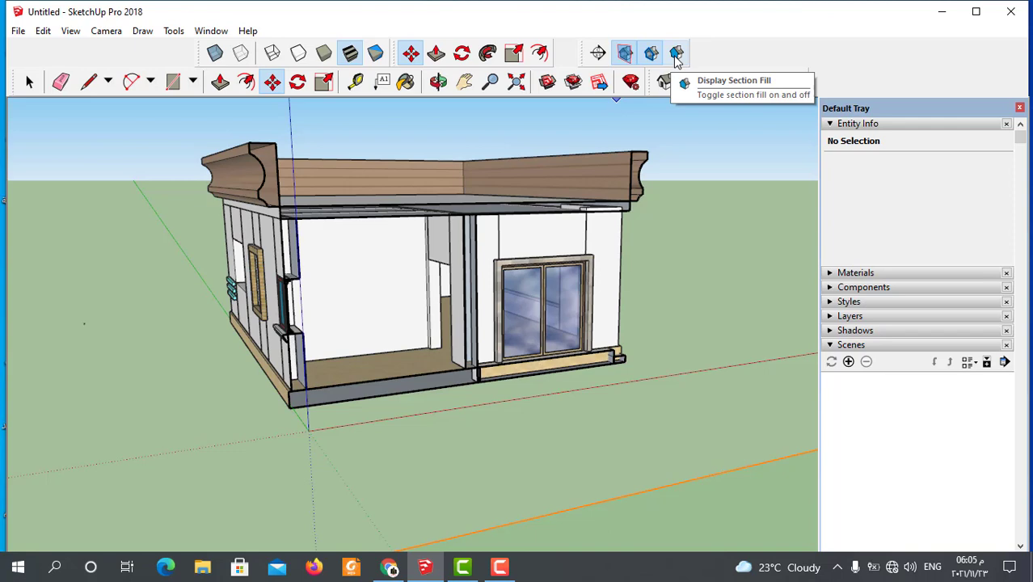
Turn on section fill so the cut faces are filled, and select the Section 2 plane
{"action": "left_click", "coordinate": [676, 52]}
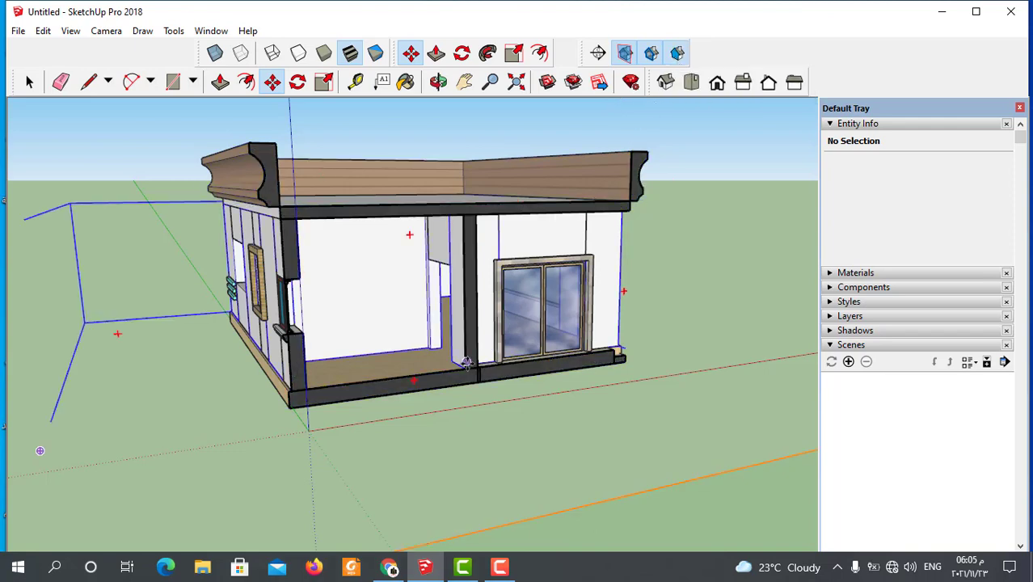
{"action": "middle_click_drag", "start_coordinate": [411, 233], "coordinate": [275, 426]}
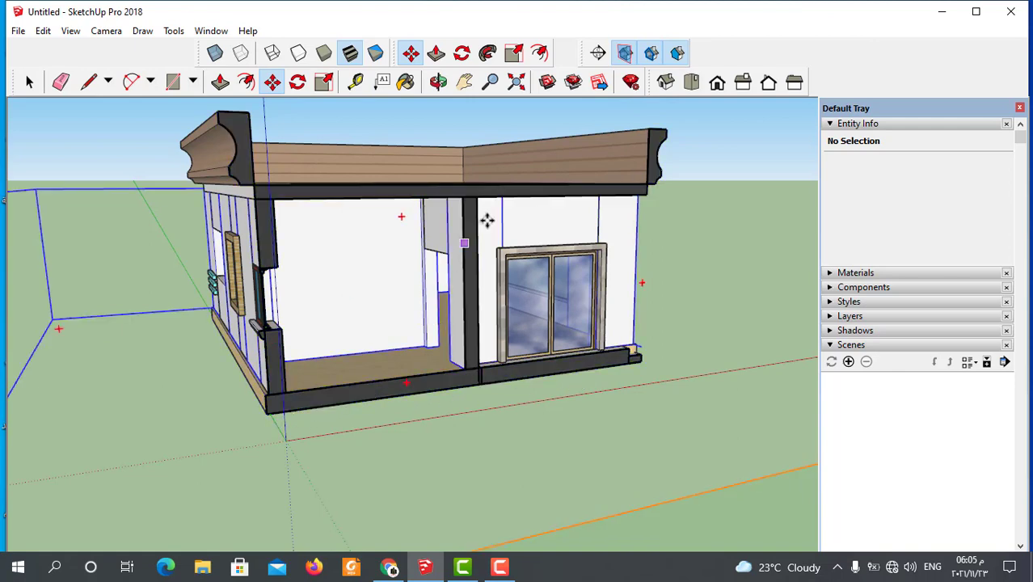
{"action": "left_click", "coordinate": [303, 436]}
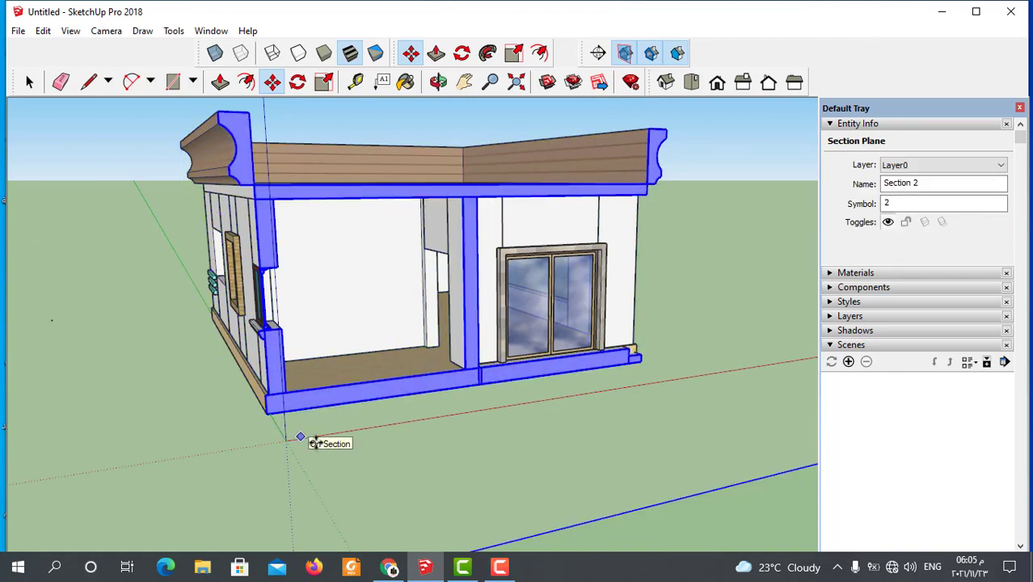
{"action": "scroll", "coordinate": [426, 431], "scroll_direction": "down", "scroll_amount": 2}
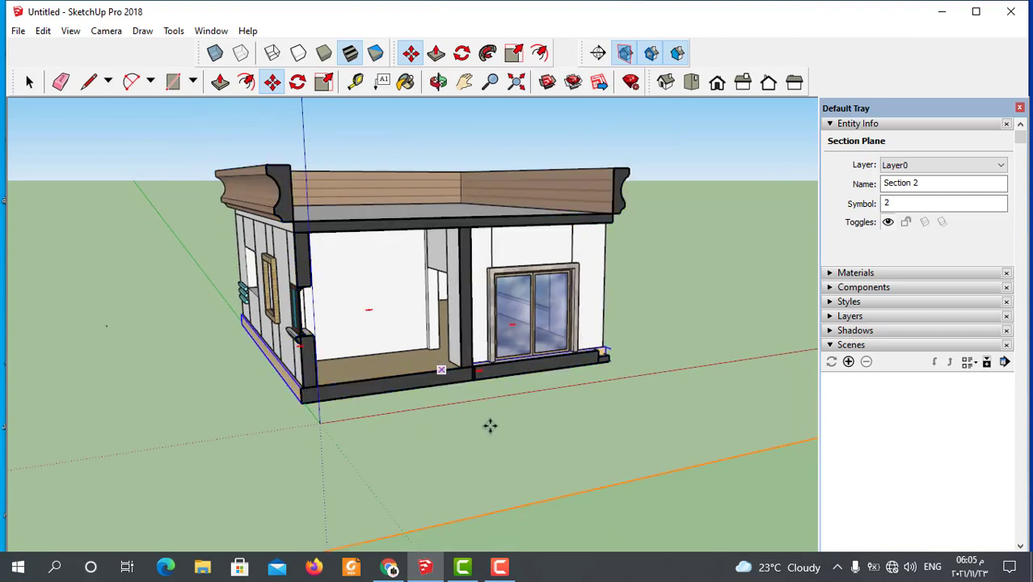
{"action": "scroll", "coordinate": [489, 335], "scroll_direction": "down", "scroll_amount": 1}
{"action": "scroll", "coordinate": [489, 335], "scroll_direction": "down", "scroll_amount": 1}
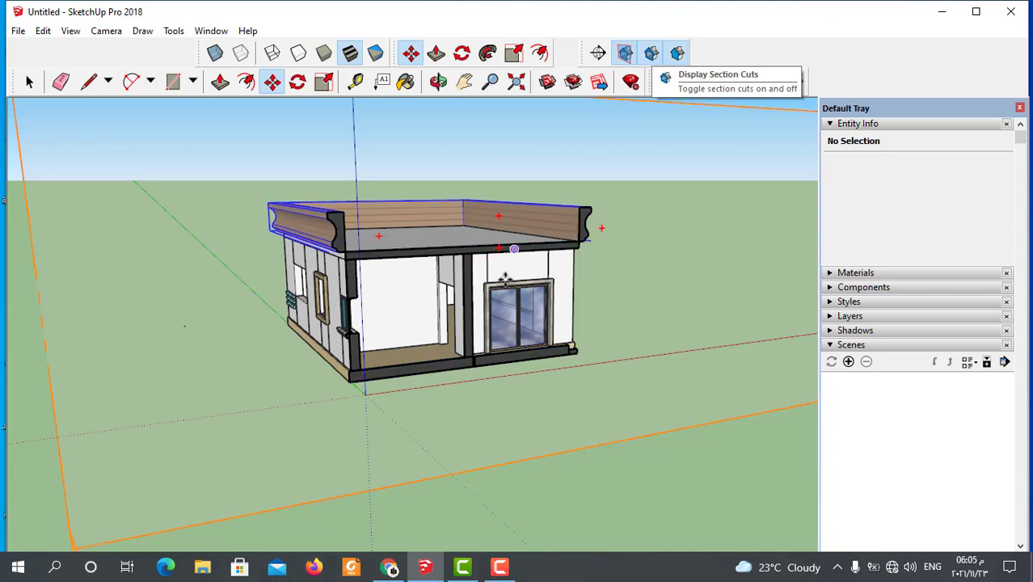
{"action": "scroll", "coordinate": [147, 410], "scroll_direction": "down", "scroll_amount": 3}
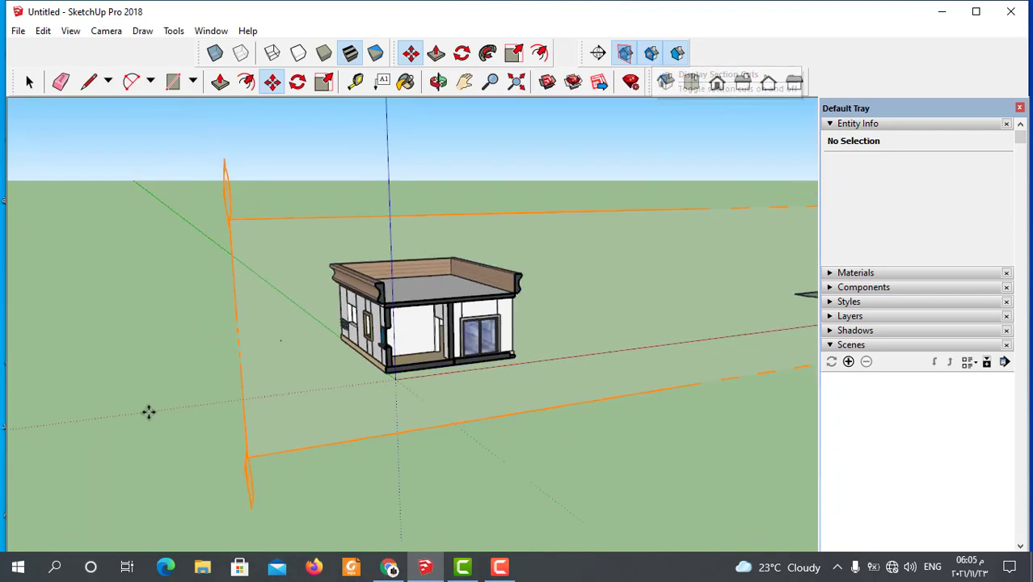
Toggle section cuts off to see the whole house, then back on
{"action": "left_click", "coordinate": [653, 53]}
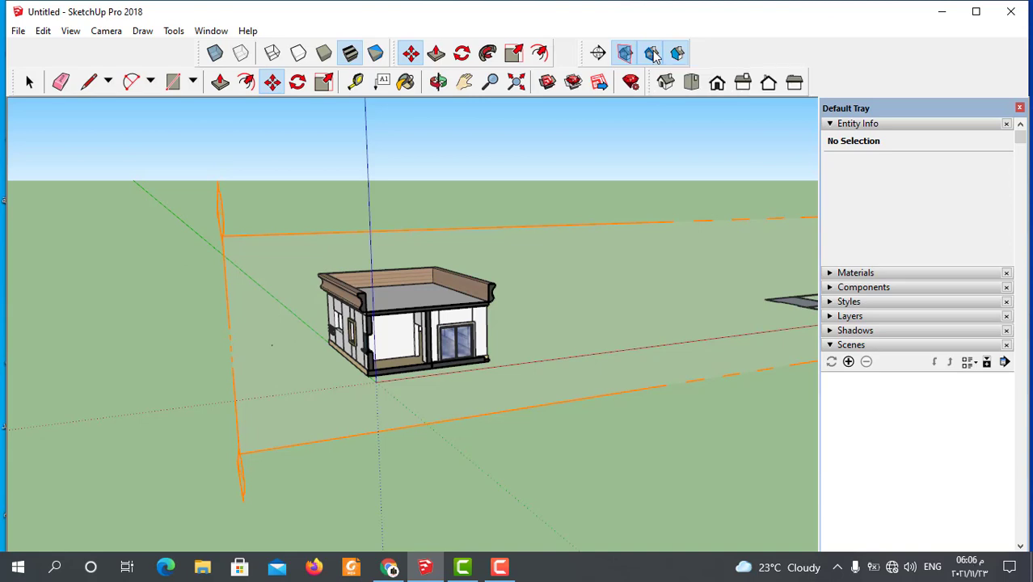
{"action": "middle_click_drag", "start_coordinate": [530, 238], "coordinate": [458, 405]}
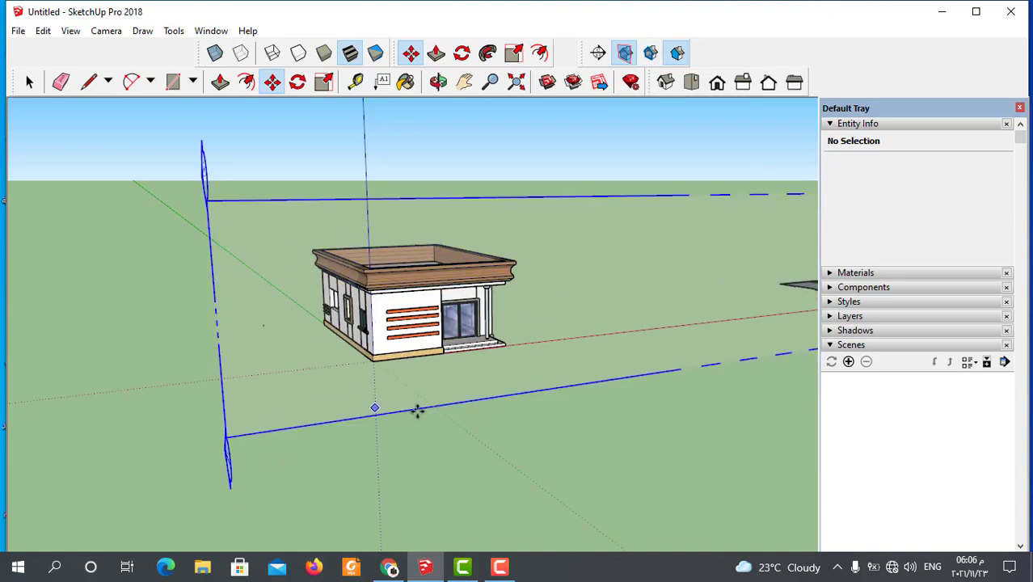
{"action": "left_click", "coordinate": [651, 53]}
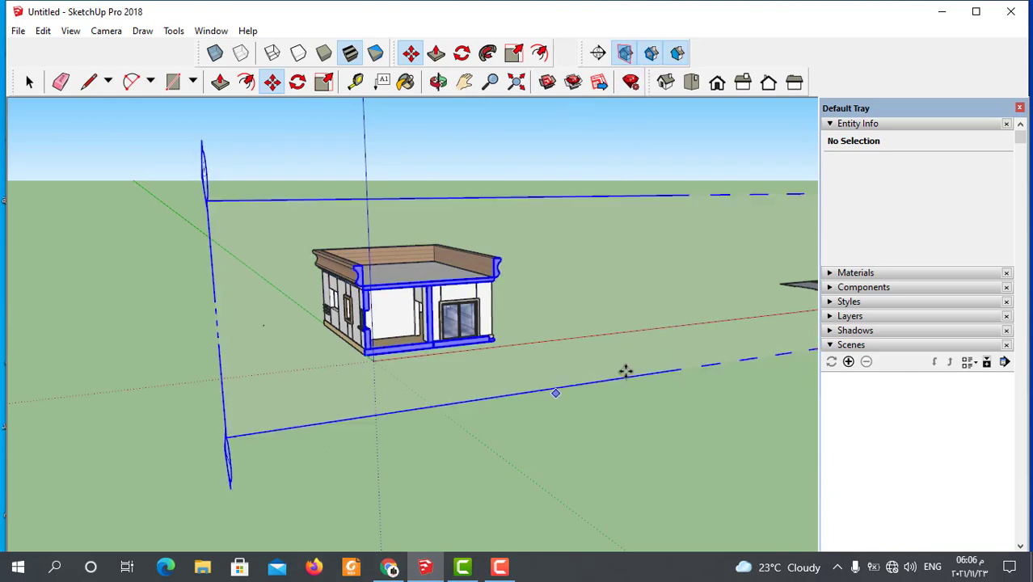
Hide the section plane outlines, orbit around the house and select the house group
{"action": "left_click", "coordinate": [625, 55]}
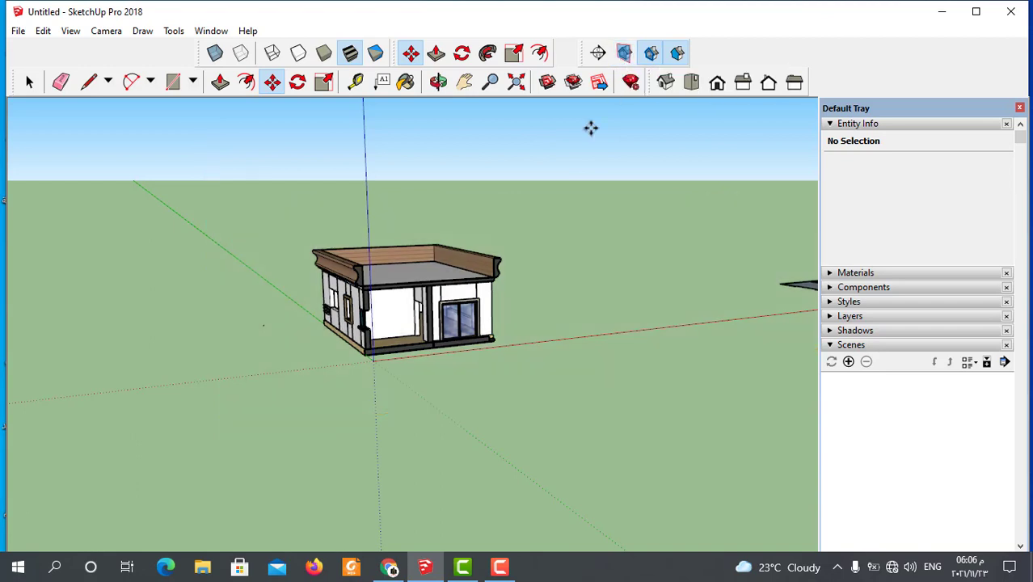
{"action": "scroll", "coordinate": [373, 360], "scroll_direction": "down", "scroll_amount": 1}
{"action": "scroll", "coordinate": [373, 361], "scroll_direction": "up", "scroll_amount": 2}
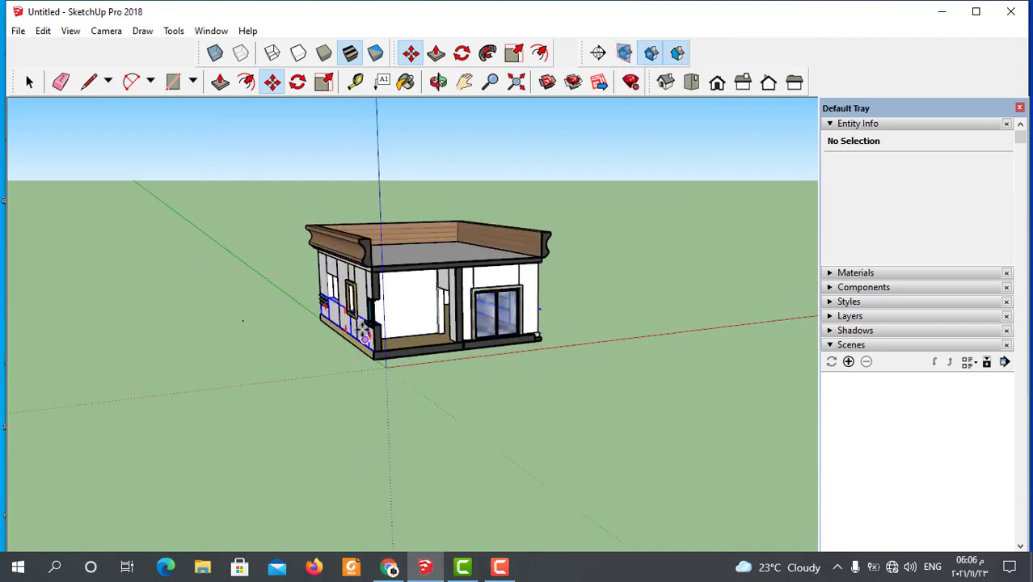
{"action": "scroll", "coordinate": [373, 361], "scroll_direction": "up", "scroll_amount": 1}
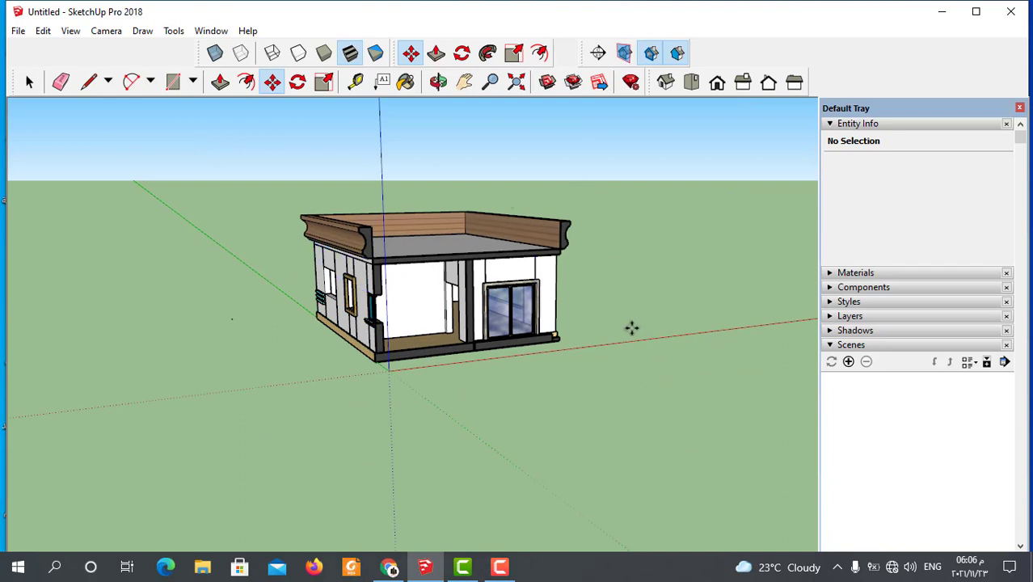
{"action": "scroll", "coordinate": [585, 355], "scroll_direction": "up", "scroll_amount": 2}
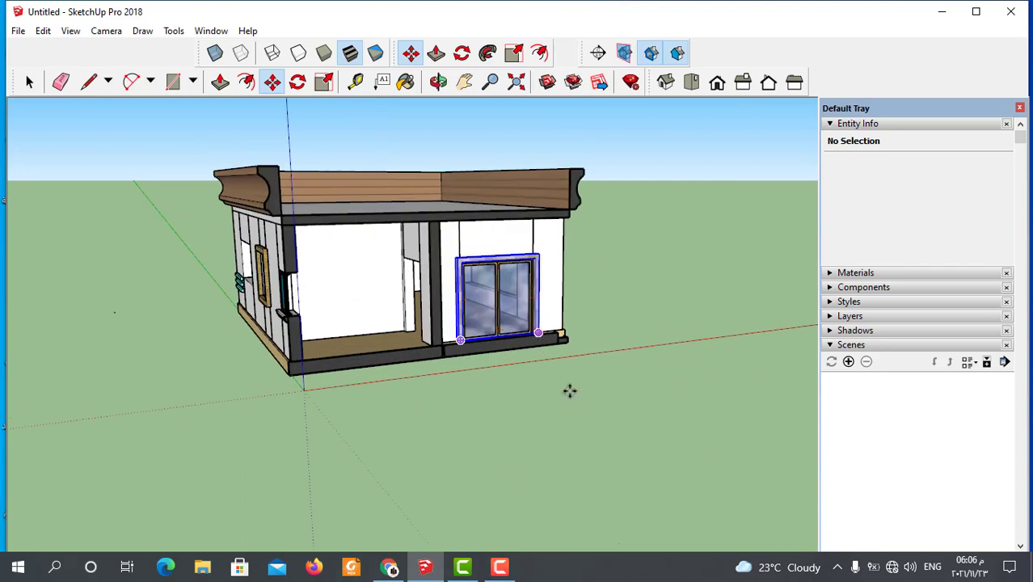
{"action": "scroll", "coordinate": [588, 186], "scroll_direction": "up", "scroll_amount": 2}
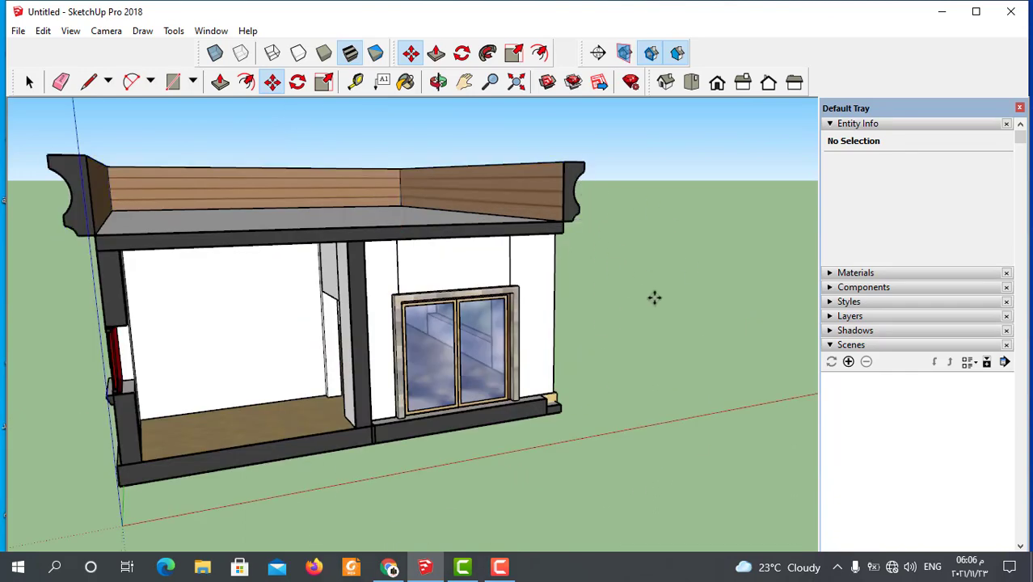
{"action": "scroll", "coordinate": [626, 275], "scroll_direction": "down", "scroll_amount": 3}
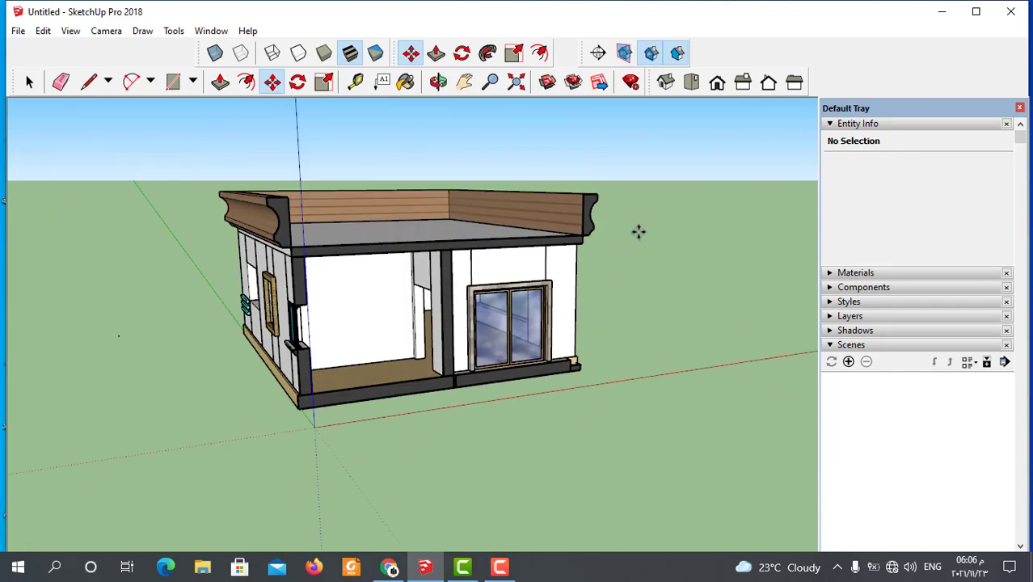
{"action": "scroll", "coordinate": [626, 231], "scroll_direction": "up", "scroll_amount": 2}
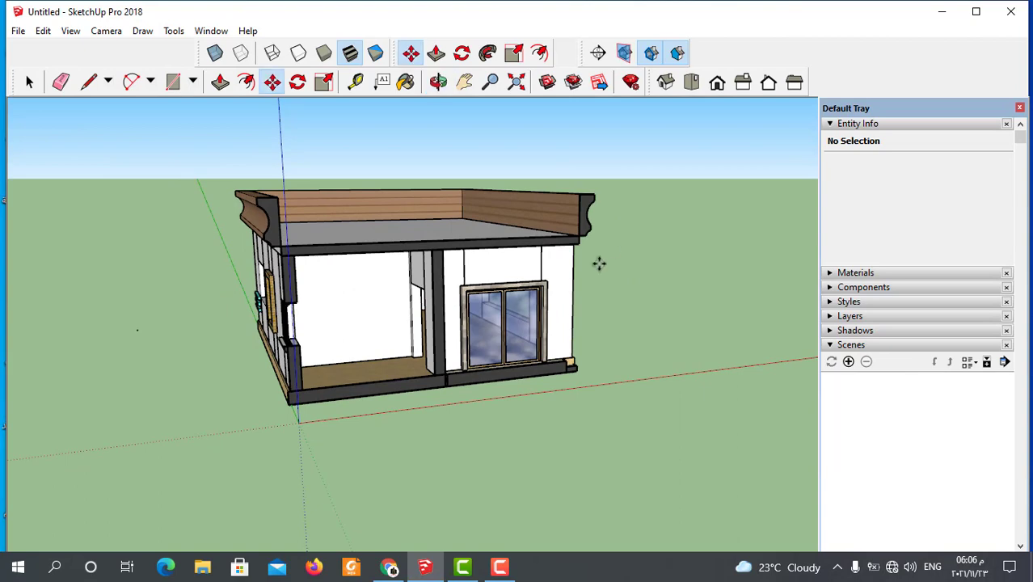
{"action": "scroll", "coordinate": [604, 249], "scroll_direction": "down", "scroll_amount": 2}
{"action": "scroll", "coordinate": [485, 242], "scroll_direction": "down", "scroll_amount": 1}
{"action": "mouse_move", "coordinate": [380, 241]}
{"action": "middle_mouse_down"}
{"action": "mouse_move", "coordinate": [526, 311]}
{"action": "mouse_move", "coordinate": [454, 335]}
{"action": "mouse_move", "coordinate": [618, 352]}
{"action": "middle_mouse_up"}
{"action": "left_click", "coordinate": [526, 312]}
Show the section plane outlines and move the plane to cut away the front wall
{"action": "key", "text": "m"}
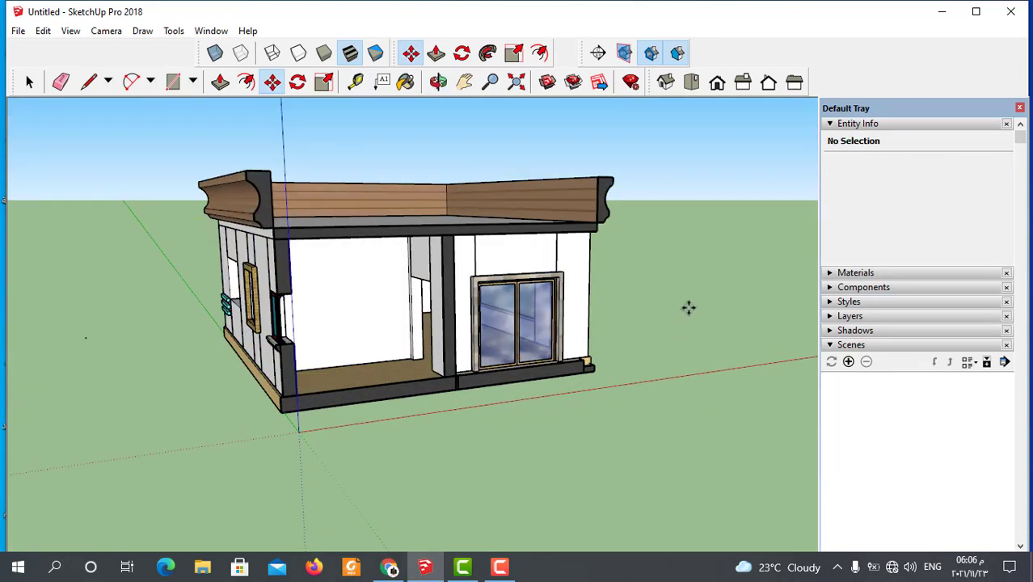
{"action": "left_click", "coordinate": [624, 53]}
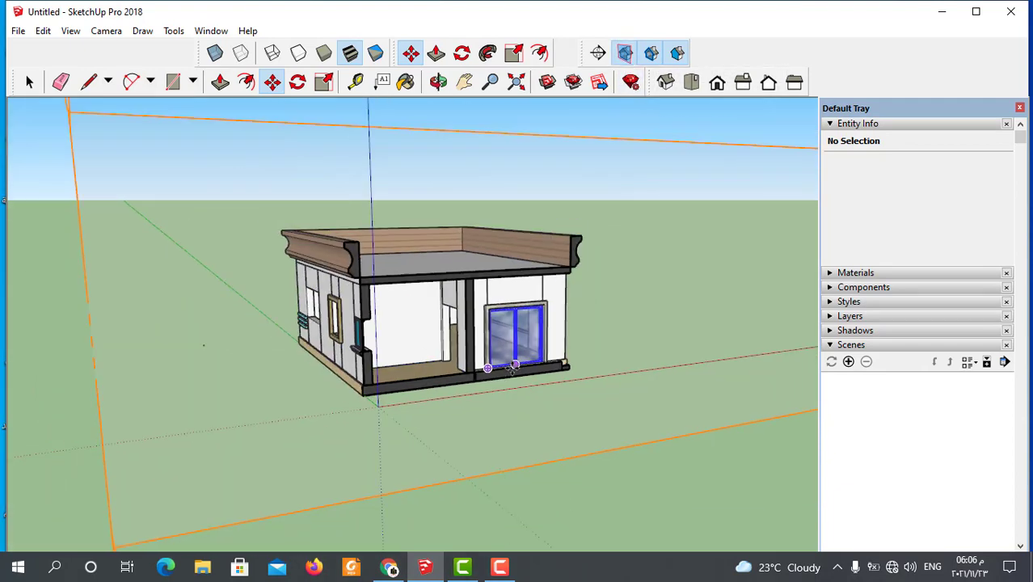
{"action": "left_click", "coordinate": [527, 455]}
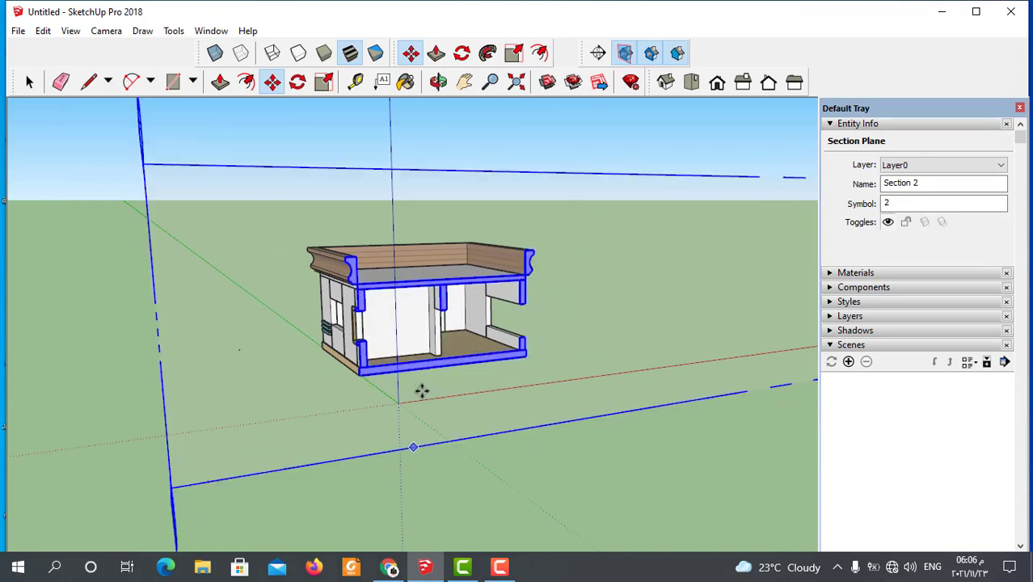
{"action": "scroll", "coordinate": [440, 364], "scroll_direction": "up", "scroll_amount": 3}
{"action": "scroll", "coordinate": [501, 307], "scroll_direction": "up", "scroll_amount": 2}
{"action": "scroll", "coordinate": [453, 395], "scroll_direction": "down", "scroll_amount": 2}
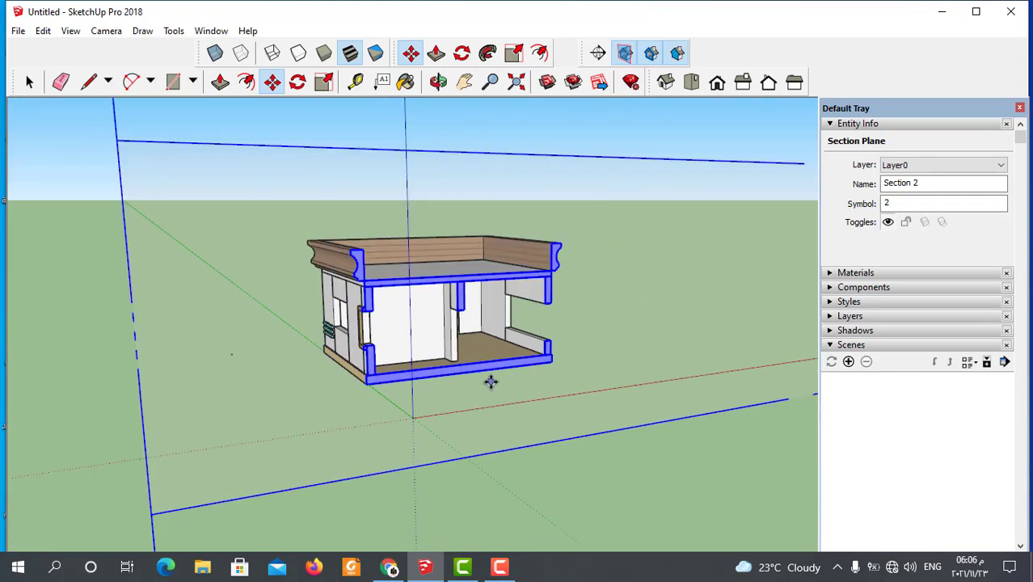
{"action": "scroll", "coordinate": [526, 429], "scroll_direction": "down", "scroll_amount": 1}
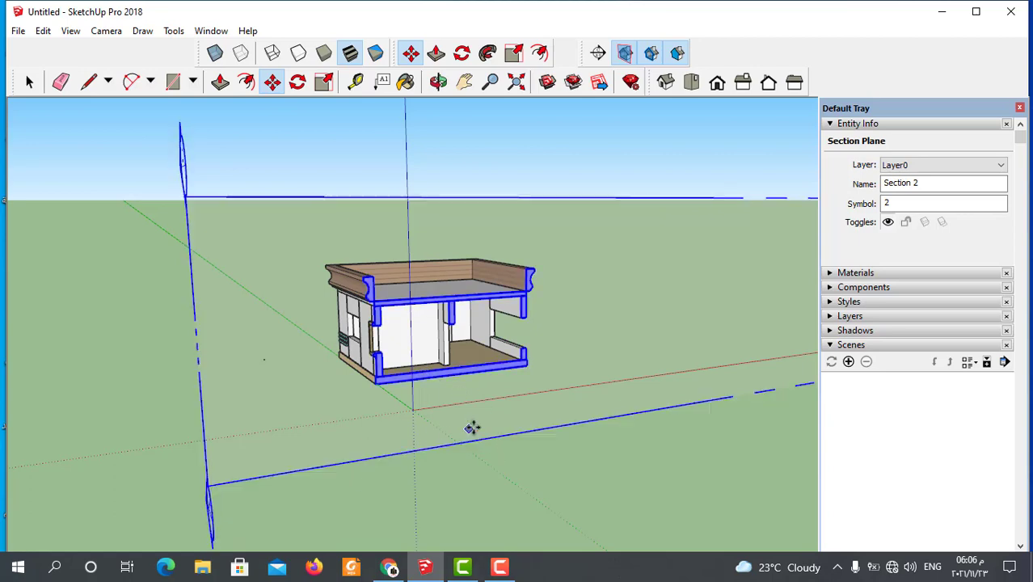
Deselect the section plane and hide its outlines again
{"action": "key", "text": "Escape"}
{"action": "scroll", "coordinate": [486, 452], "scroll_direction": "up", "scroll_amount": 1}
{"action": "scroll", "coordinate": [501, 404], "scroll_direction": "up", "scroll_amount": 1}
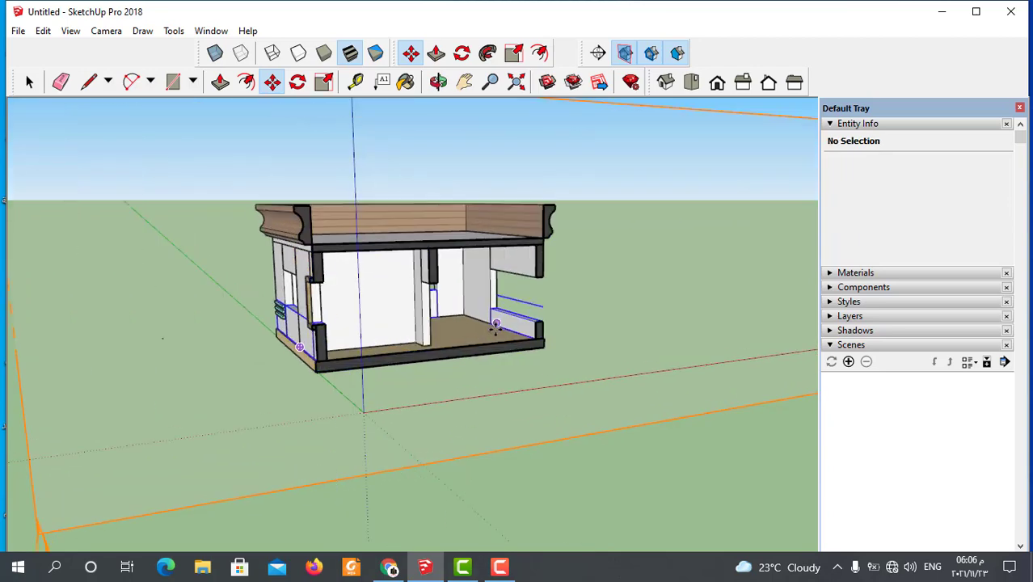
{"action": "scroll", "coordinate": [521, 359], "scroll_direction": "down", "scroll_amount": 1}
{"action": "scroll", "coordinate": [537, 427], "scroll_direction": "down", "scroll_amount": 1}
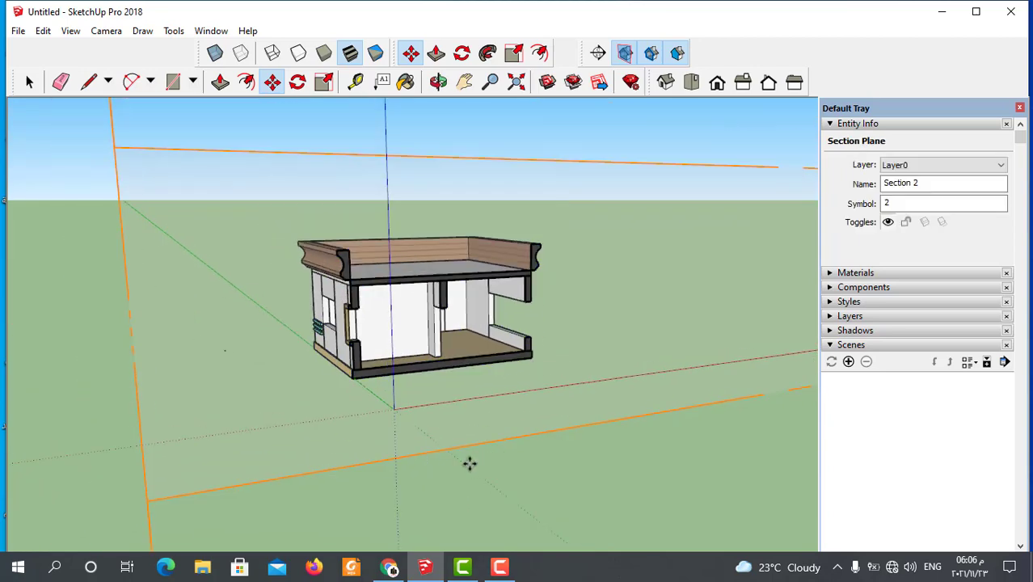
{"action": "left_click", "coordinate": [630, 82]}
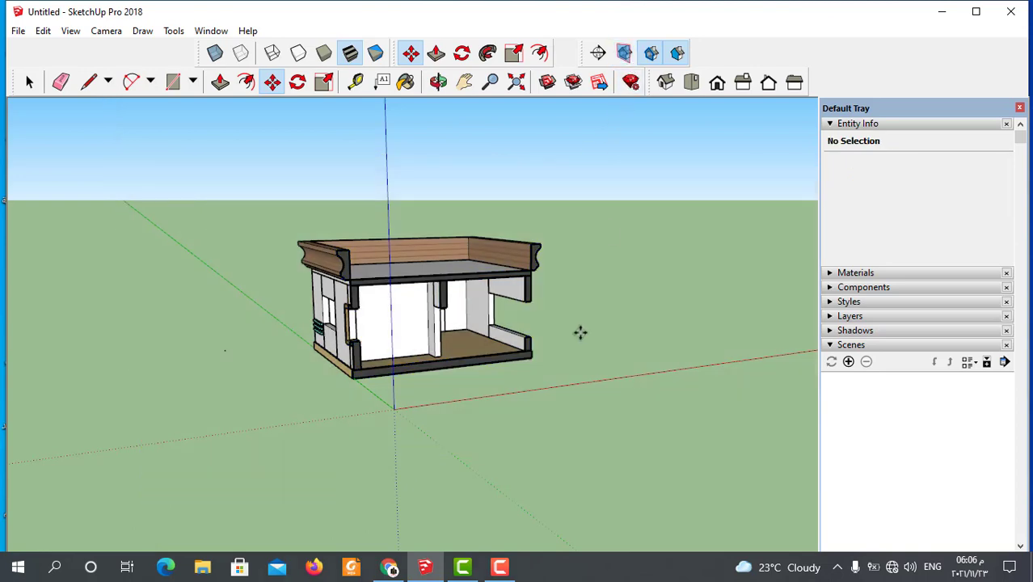
{"action": "scroll", "coordinate": [506, 300], "scroll_direction": "up", "scroll_amount": 2}
{"action": "scroll", "coordinate": [506, 300], "scroll_direction": "up", "scroll_amount": 1}
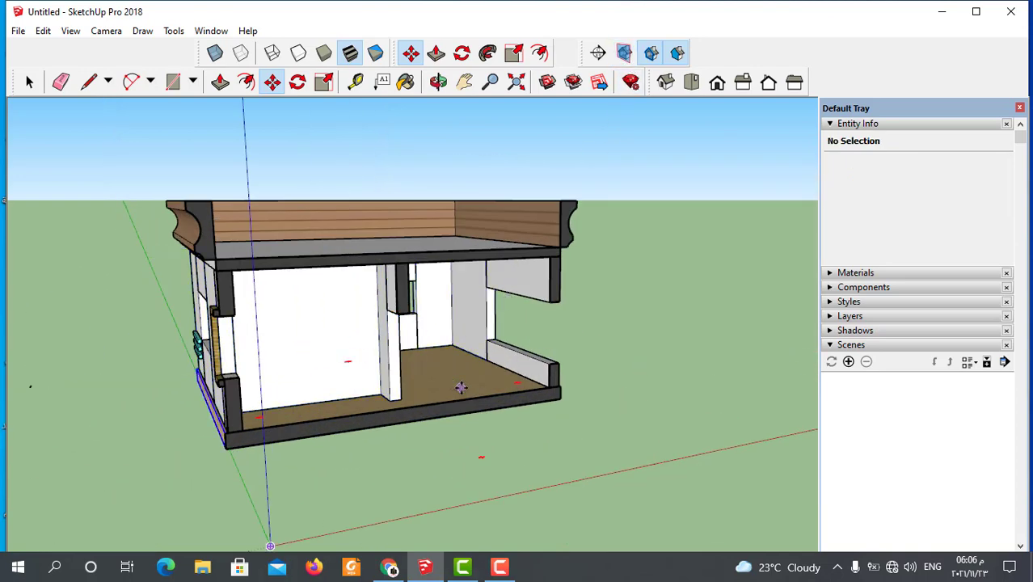
Export the view as AutoCAD DWG file 1we on the Desktop and accept the audit message
{"action": "left_click", "coordinate": [17, 31]}
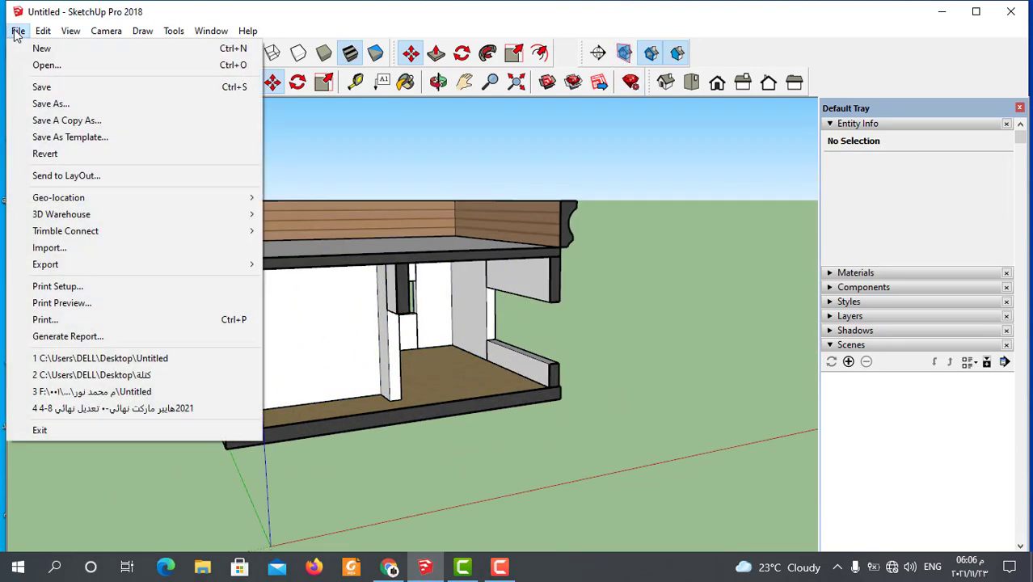
{"action": "mouse_move", "coordinate": [45, 264]}
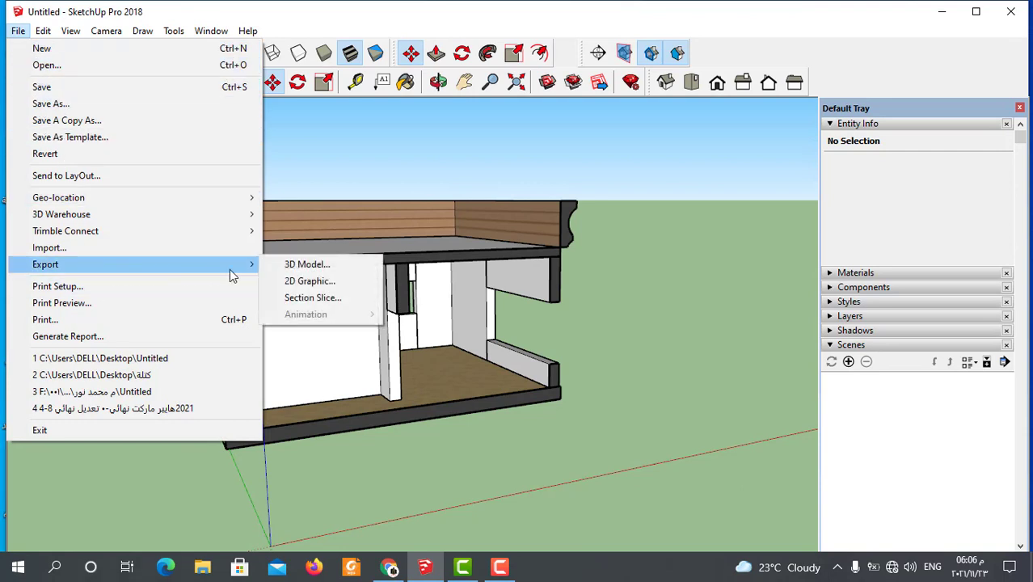
{"action": "left_click", "coordinate": [311, 281]}
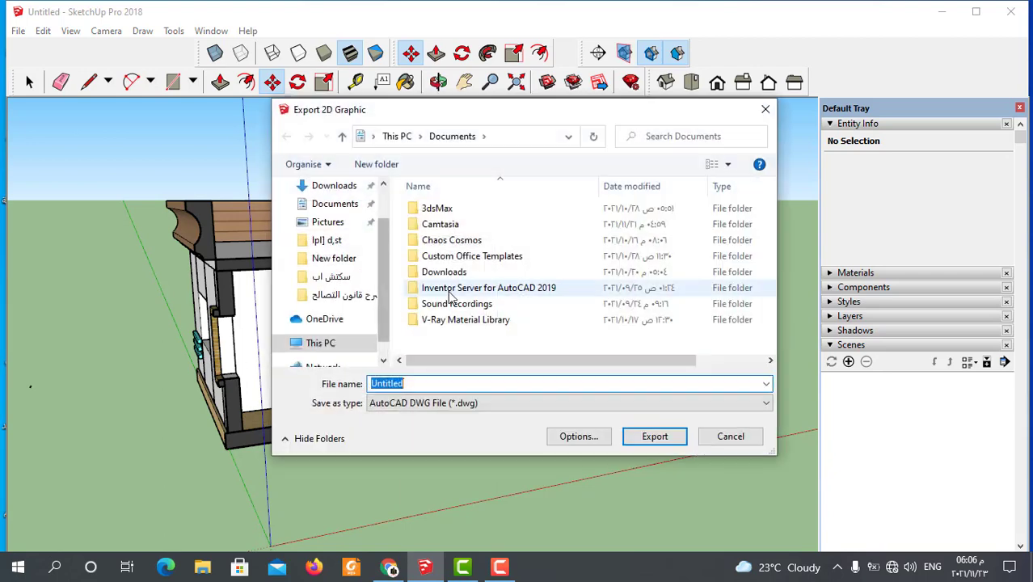
{"action": "type", "text": "`"}
{"action": "scroll", "coordinate": [355, 319], "scroll_direction": "up", "scroll_amount": 2}
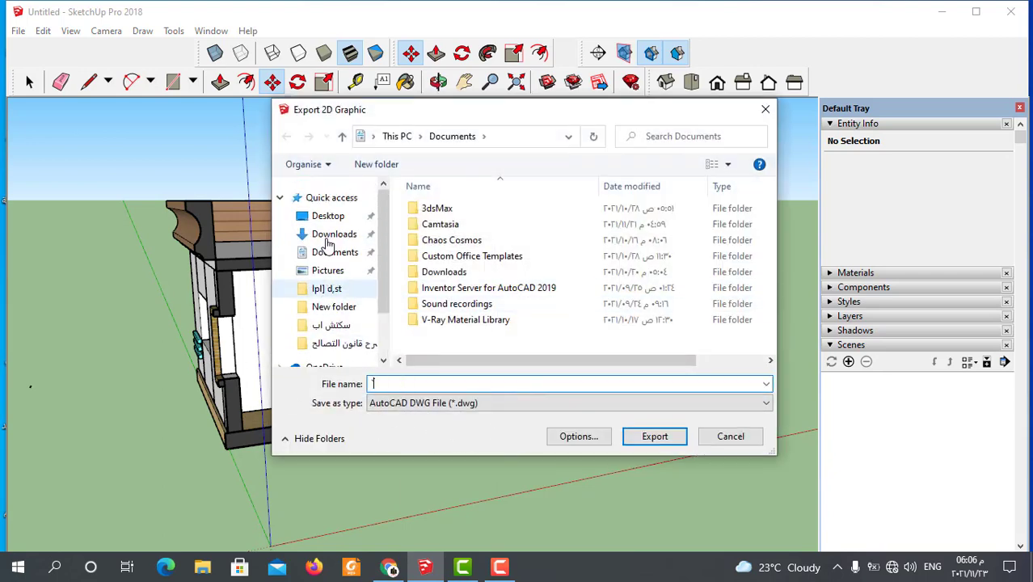
{"action": "left_click", "coordinate": [327, 217]}
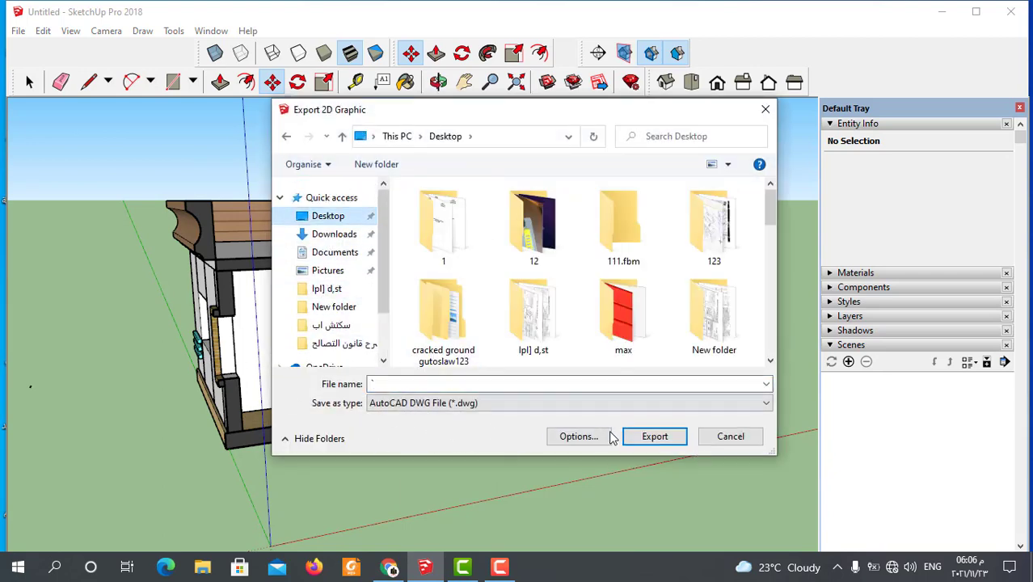
{"action": "double_click", "coordinate": [472, 383]}
{"action": "type", "text": "1"}
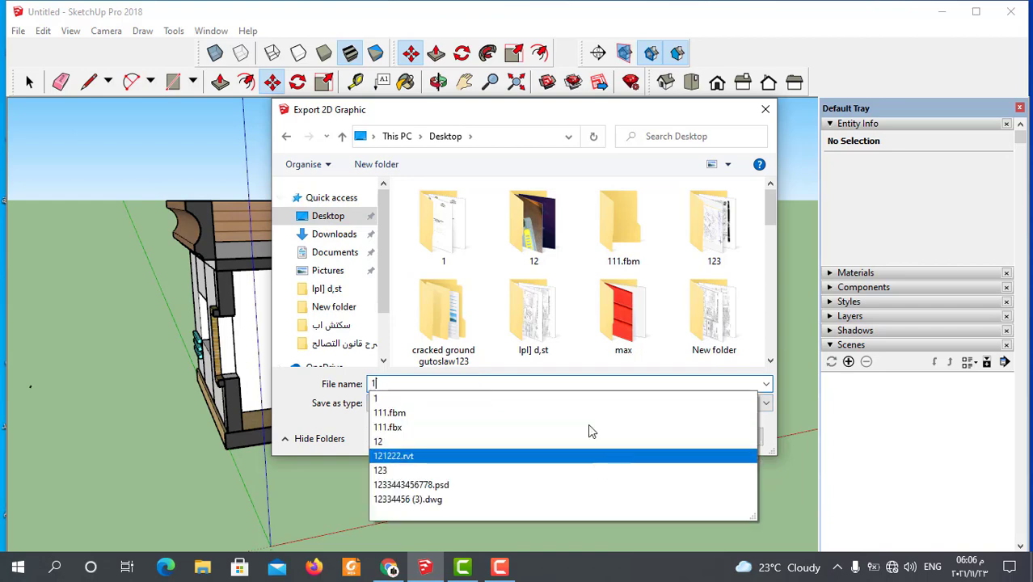
{"action": "left_click", "coordinate": [396, 468]}
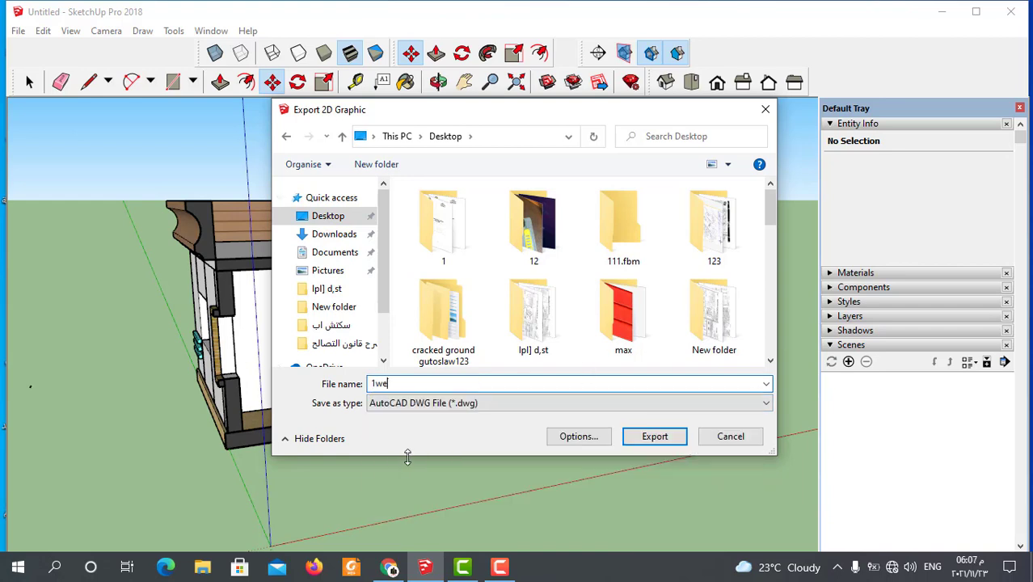
{"action": "left_click", "coordinate": [658, 440]}
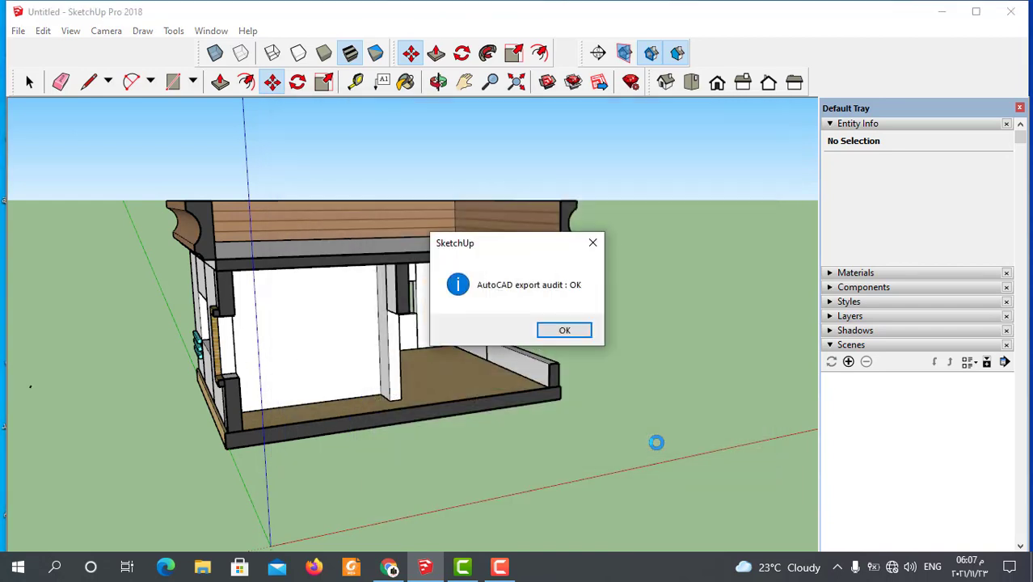
{"action": "key", "text": "Return"}
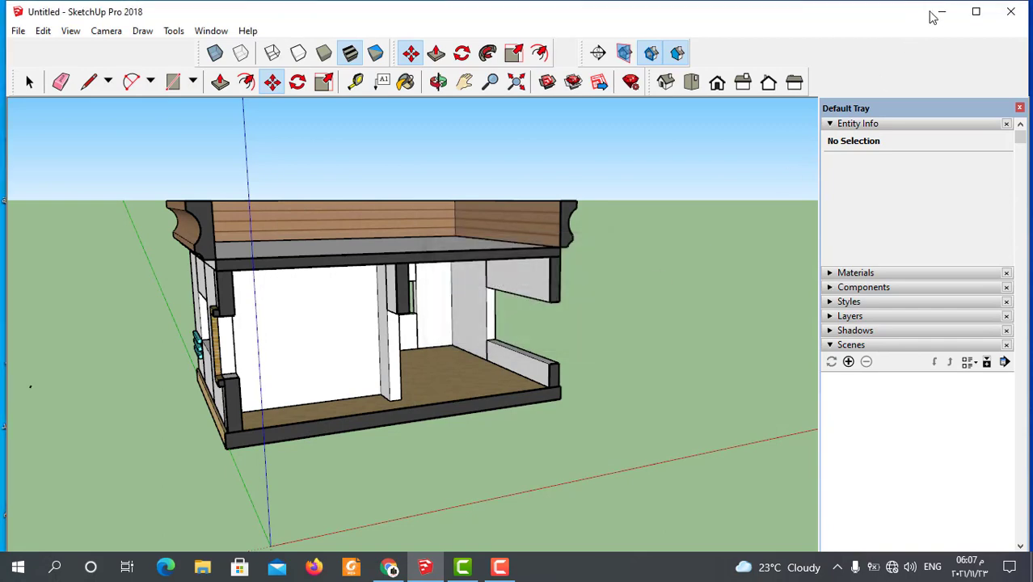
Minimize SketchUp and open 1wee.dwg from the Desktop in AutoCAD 2019
{"action": "left_click", "coordinate": [941, 11]}
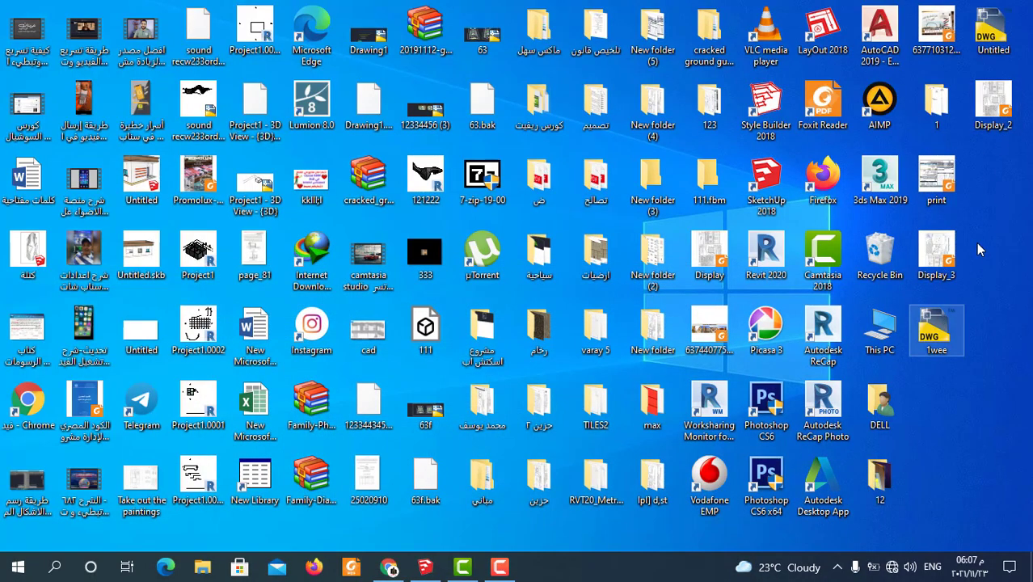
{"action": "left_click", "coordinate": [934, 341]}
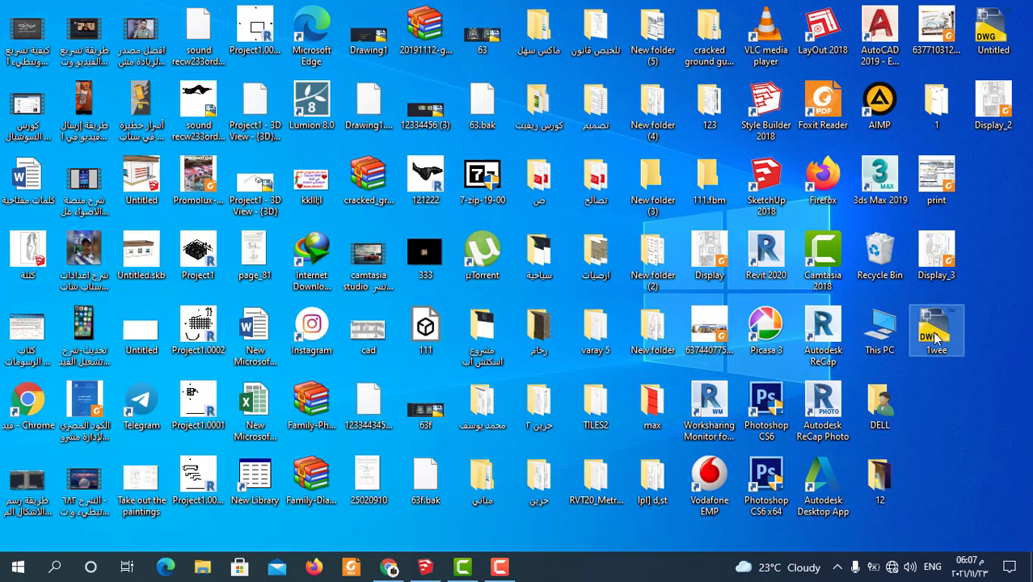
{"action": "double_click", "coordinate": [934, 340]}
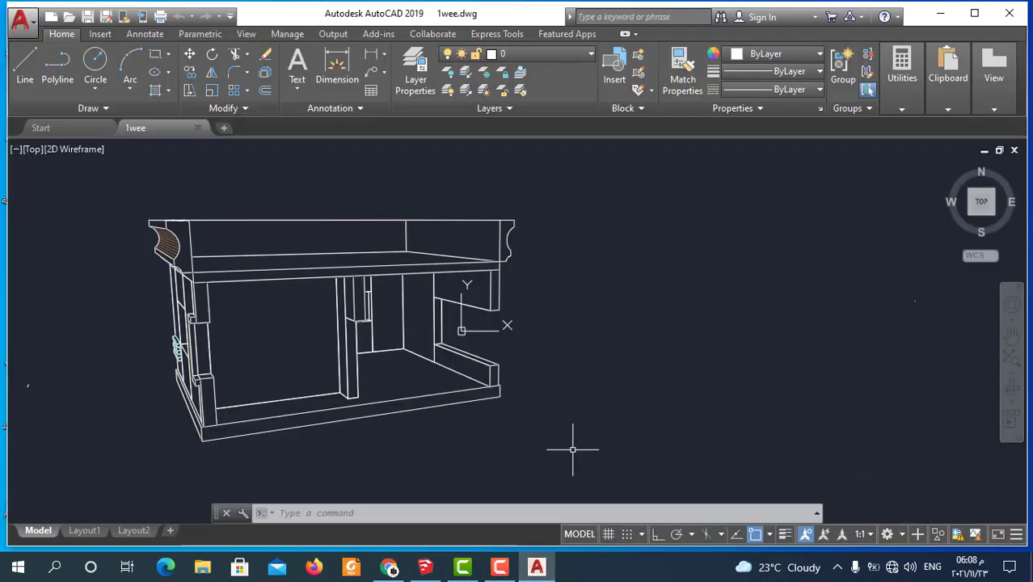
Zoom around the house wireframe in AutoCAD, then switch back to SketchUp
{"action": "scroll", "coordinate": [687, 356], "scroll_direction": "down", "scroll_amount": 2}
{"action": "scroll", "coordinate": [448, 370], "scroll_direction": "up", "scroll_amount": 5}
{"action": "scroll", "coordinate": [448, 370], "scroll_direction": "down", "scroll_amount": 2}
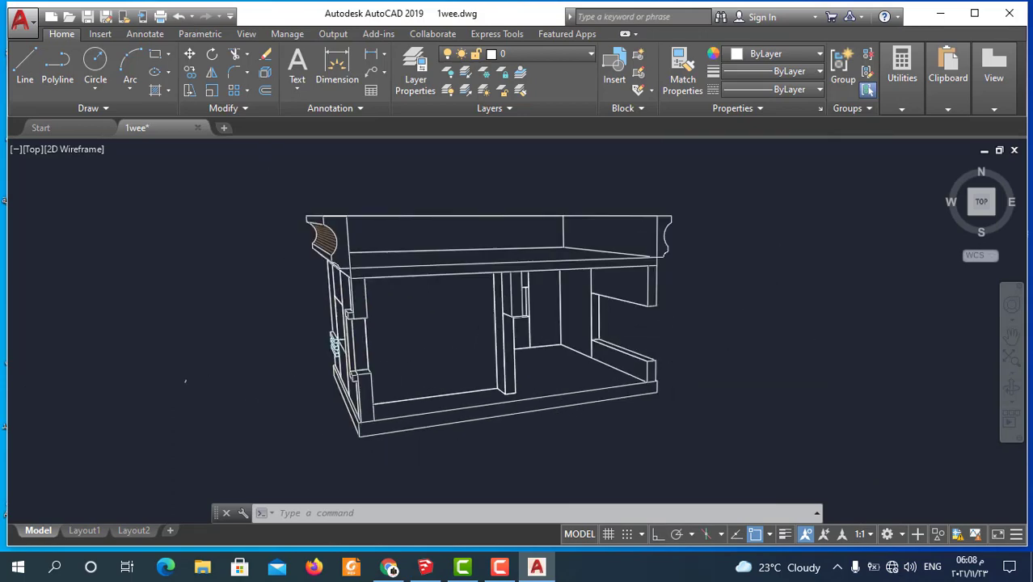
{"action": "scroll", "coordinate": [517, 360], "scroll_direction": "down", "scroll_amount": 2}
{"action": "scroll", "coordinate": [578, 295], "scroll_direction": "up", "scroll_amount": 4}
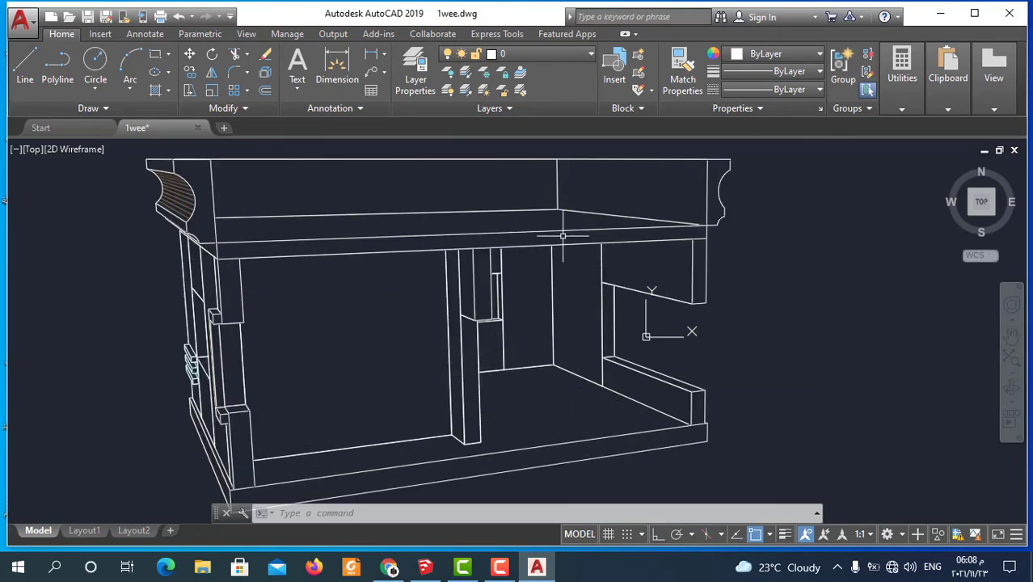
{"action": "scroll", "coordinate": [297, 266], "scroll_direction": "down", "scroll_amount": 3}
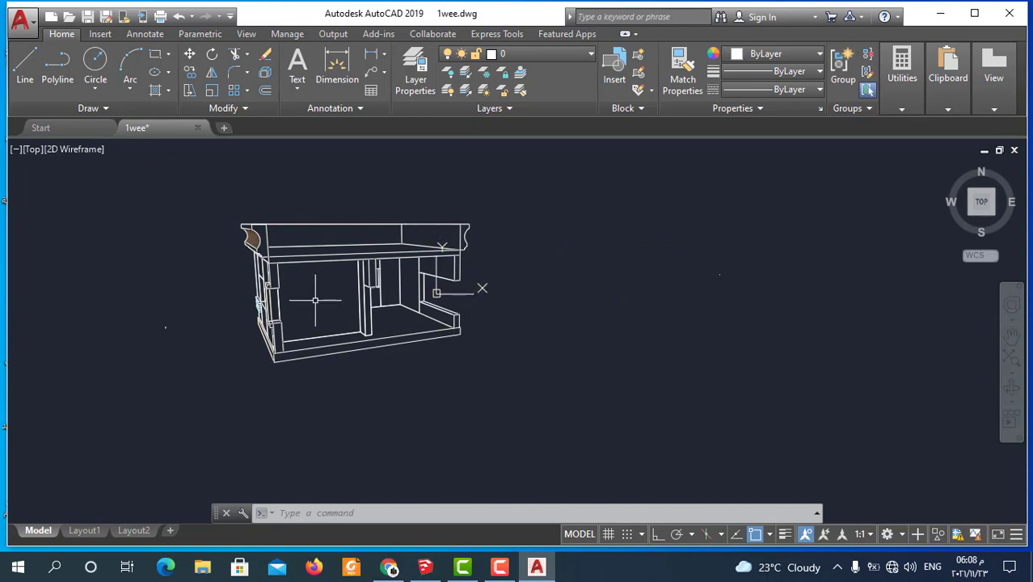
{"action": "scroll", "coordinate": [307, 300], "scroll_direction": "up", "scroll_amount": 4}
{"action": "scroll", "coordinate": [389, 299], "scroll_direction": "down", "scroll_amount": 2}
{"action": "scroll", "coordinate": [422, 297], "scroll_direction": "up", "scroll_amount": 1}
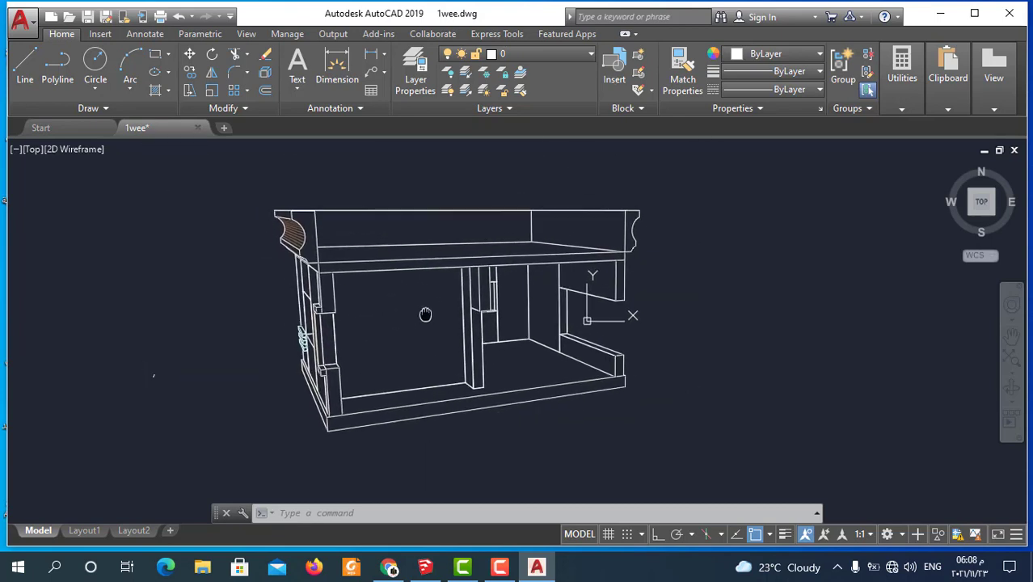
{"action": "scroll", "coordinate": [443, 306], "scroll_direction": "down", "scroll_amount": 1}
{"action": "scroll", "coordinate": [521, 254], "scroll_direction": "up", "scroll_amount": 1}
{"action": "scroll", "coordinate": [505, 302], "scroll_direction": "down", "scroll_amount": 1}
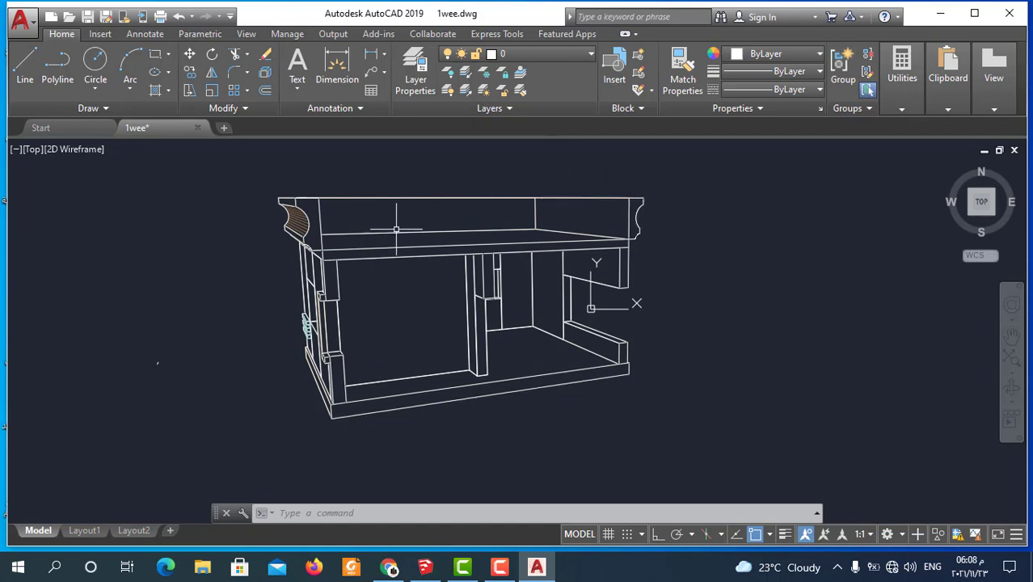
{"action": "scroll", "coordinate": [509, 323], "scroll_direction": "up", "scroll_amount": 2}
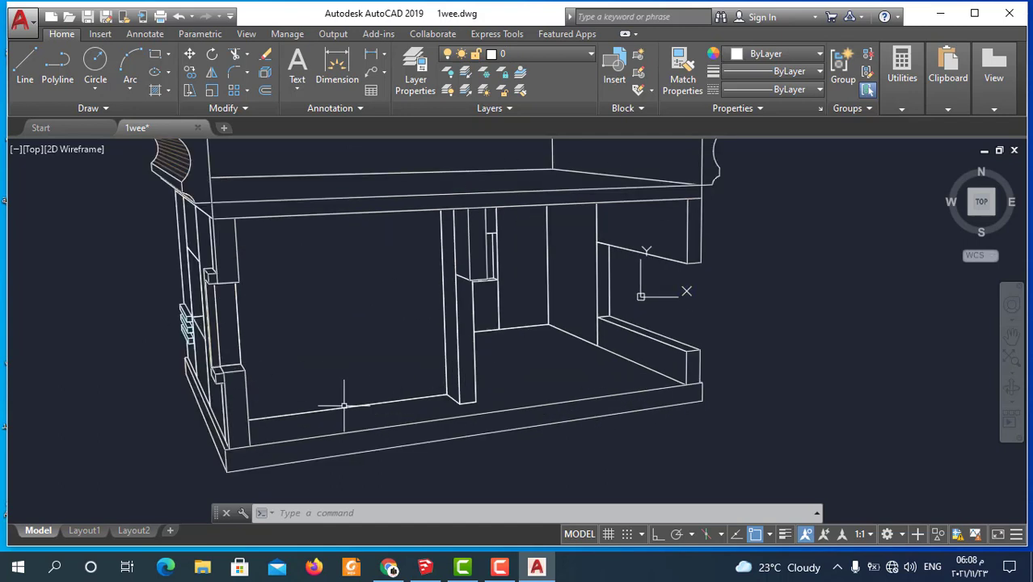
{"action": "scroll", "coordinate": [420, 414], "scroll_direction": "down", "scroll_amount": 2}
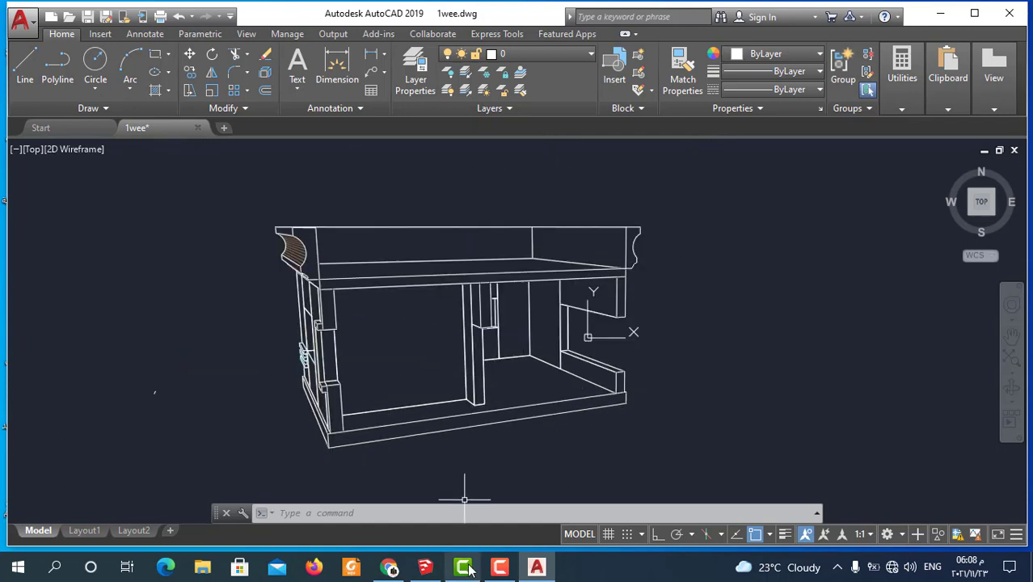
{"action": "left_click", "coordinate": [428, 568]}
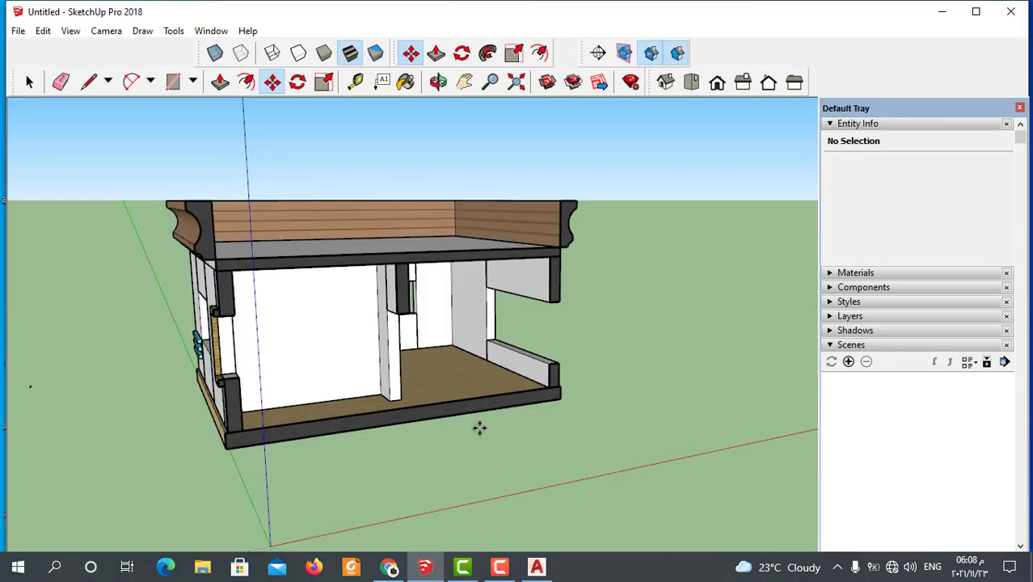
Export the current cut-away view as a JPEG image named Untitled
{"action": "left_click", "coordinate": [18, 31]}
{"action": "mouse_move", "coordinate": [45, 264]}
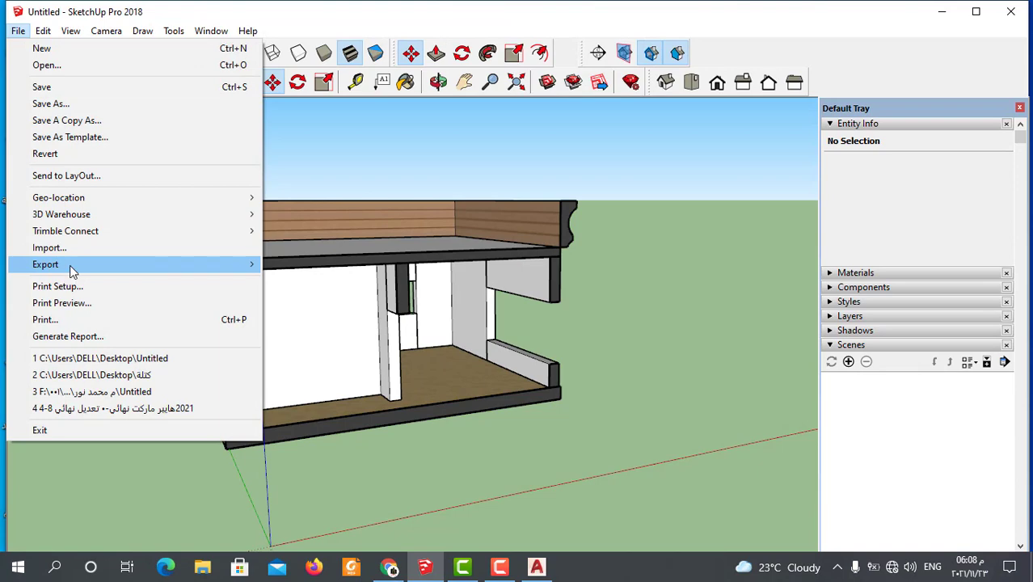
{"action": "left_click", "coordinate": [320, 282]}
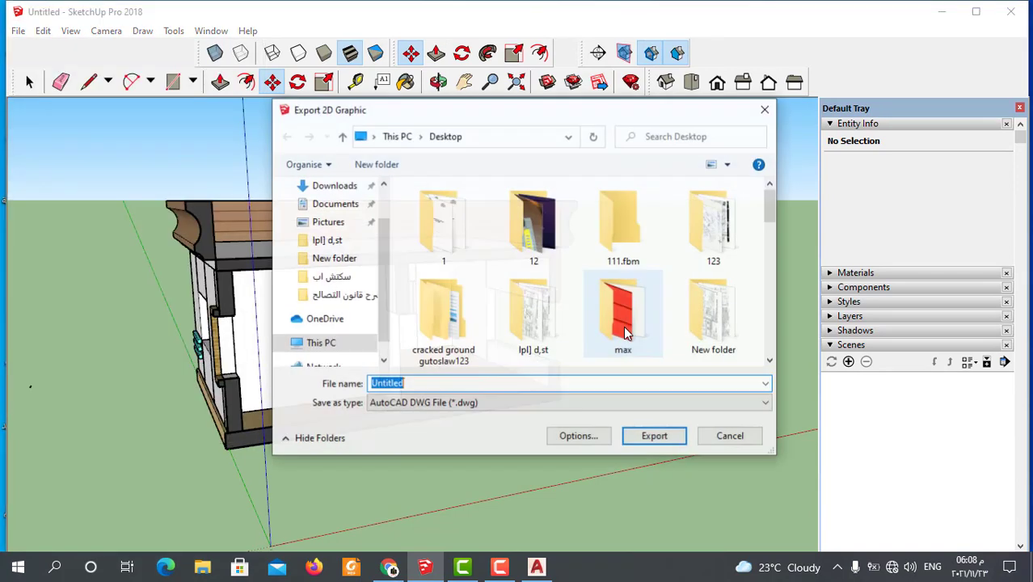
{"action": "left_click", "coordinate": [442, 403]}
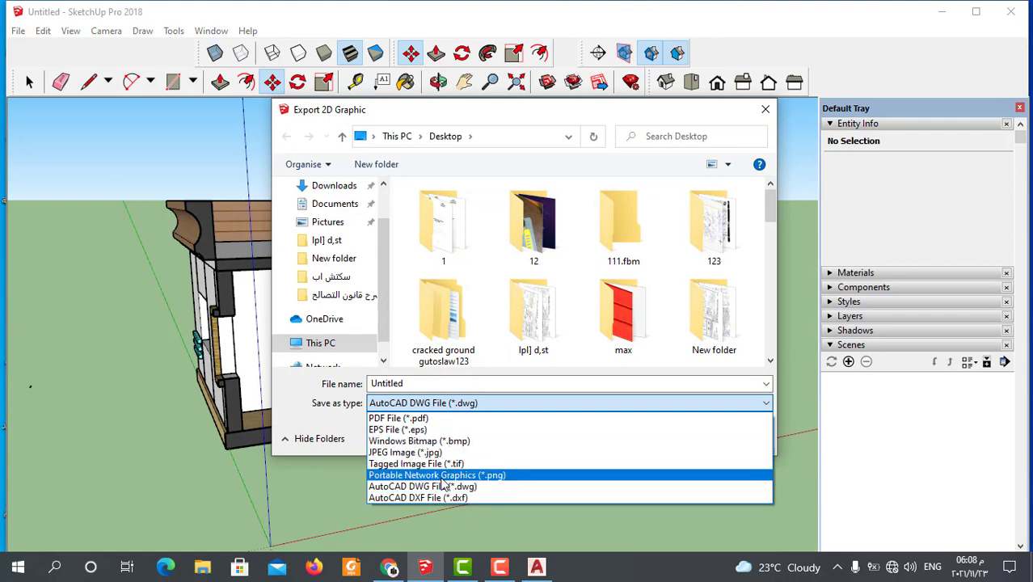
{"action": "left_click", "coordinate": [432, 454]}
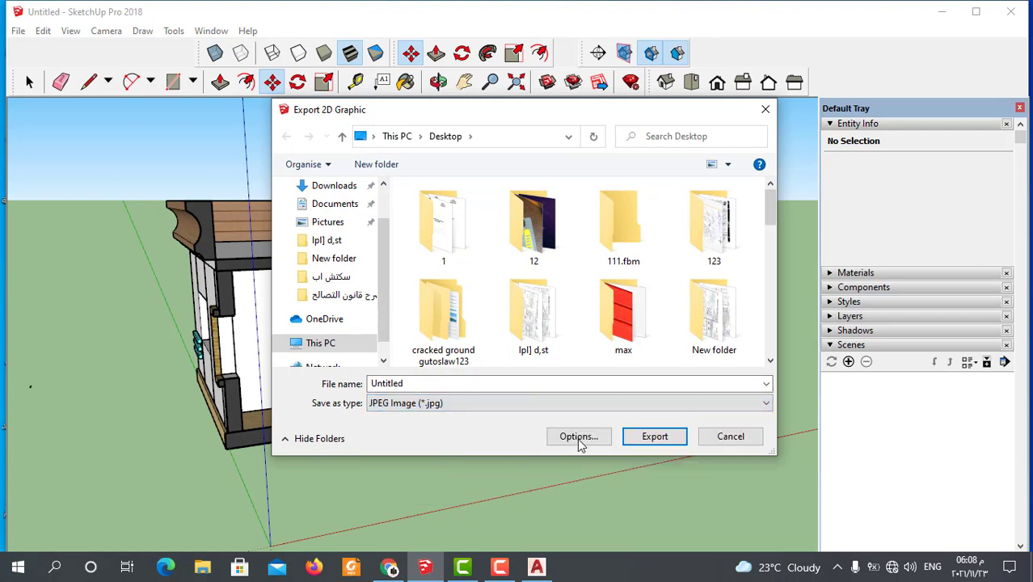
{"action": "left_click", "coordinate": [650, 443]}
Open the exported Untitled.jpg from the desktop in Photos and zoom in on the cut-away house
{"action": "left_click", "coordinate": [941, 12]}
{"action": "mouse_move", "coordinate": [993, 69]}
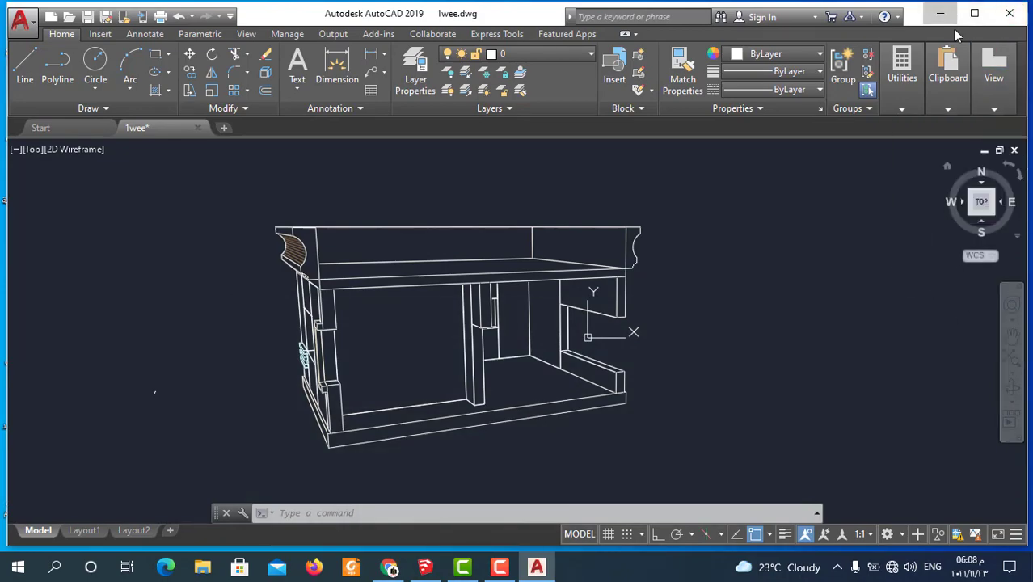
{"action": "left_click", "coordinate": [940, 13]}
{"action": "double_click", "coordinate": [937, 482]}
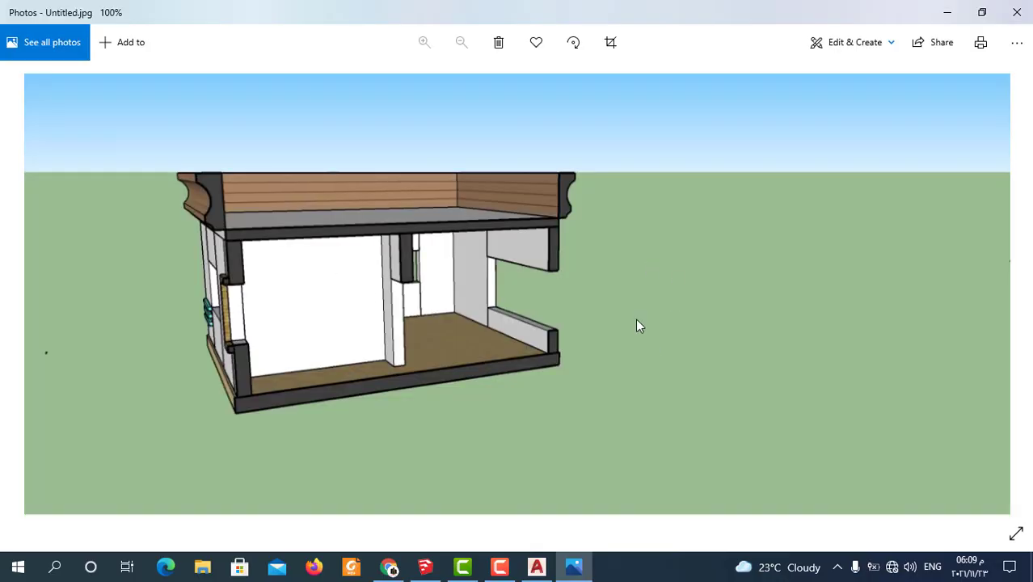
{"action": "scroll", "coordinate": [281, 254], "scroll_direction": "up", "scroll_amount": 1}
{"action": "scroll", "coordinate": [485, 210], "scroll_direction": "up", "scroll_amount": 2}
{"action": "scroll", "coordinate": [403, 341], "scroll_direction": "down", "scroll_amount": 1}
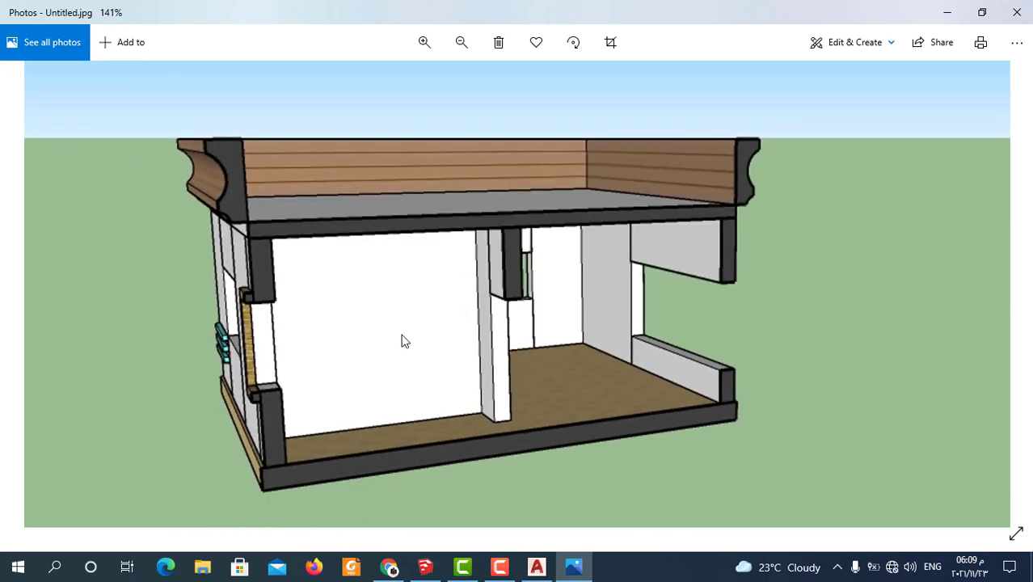
{"action": "scroll", "coordinate": [526, 171], "scroll_direction": "up", "scroll_amount": 1}
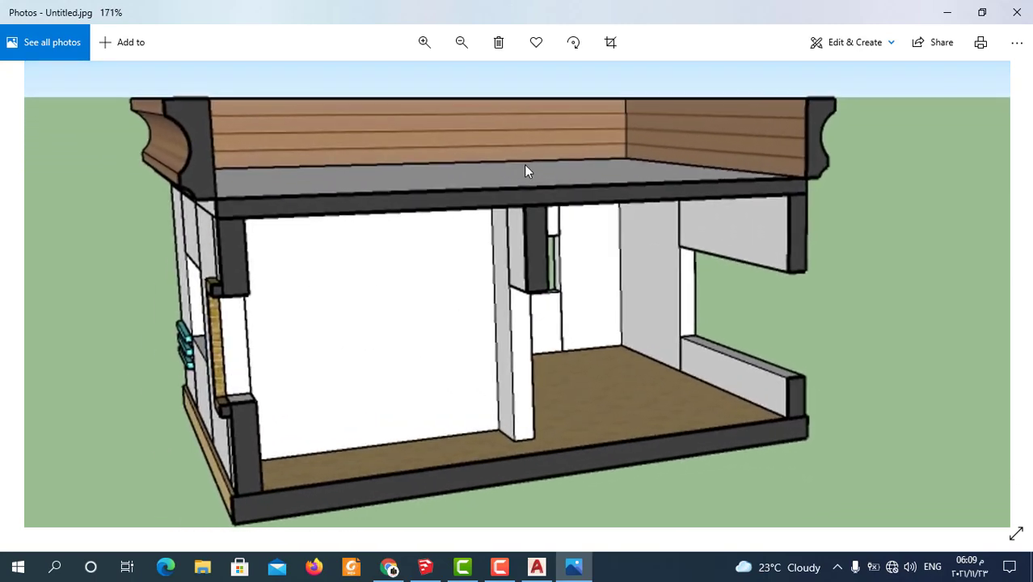
Return to SketchUp, switch to the Iso view and slide the Section 2 plane to shift the cut
{"action": "left_click", "coordinate": [425, 567]}
{"action": "middle_click_drag", "start_coordinate": [607, 342], "coordinate": [485, 347]}
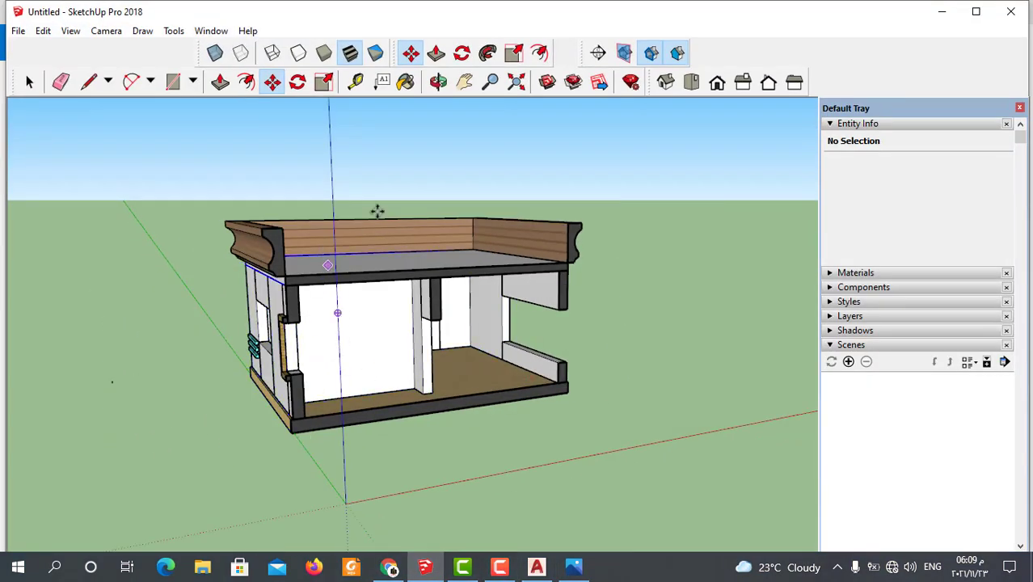
{"action": "left_click", "coordinate": [623, 54]}
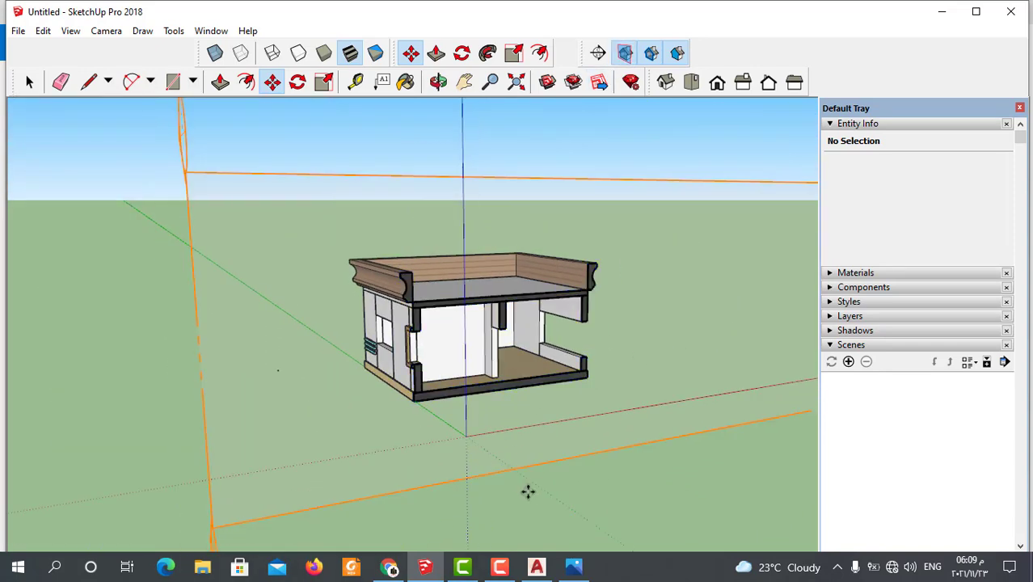
{"action": "left_click_drag", "start_coordinate": [521, 469], "coordinate": [490, 430]}
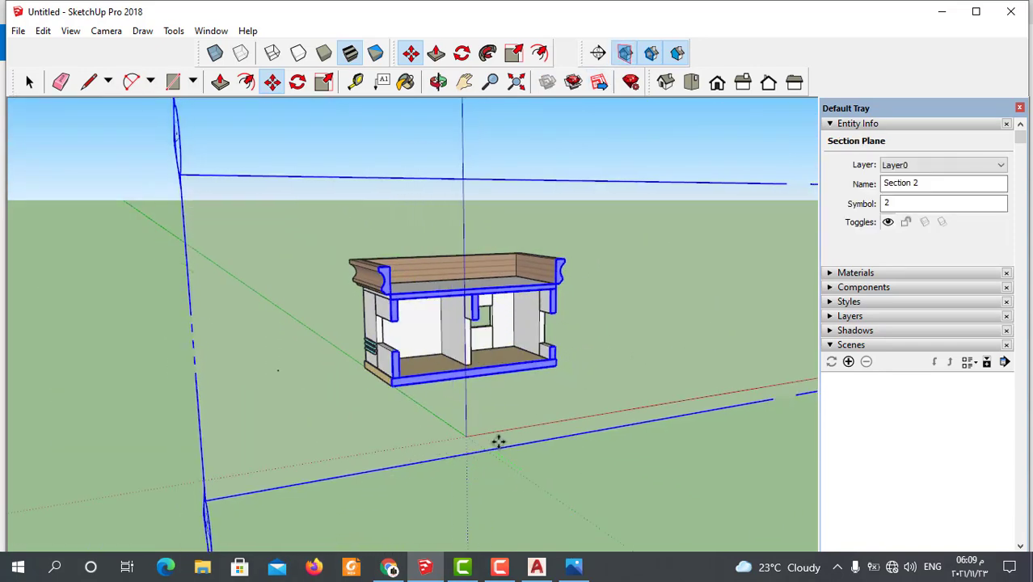
{"action": "scroll", "coordinate": [495, 441], "scroll_direction": "up", "scroll_amount": 2}
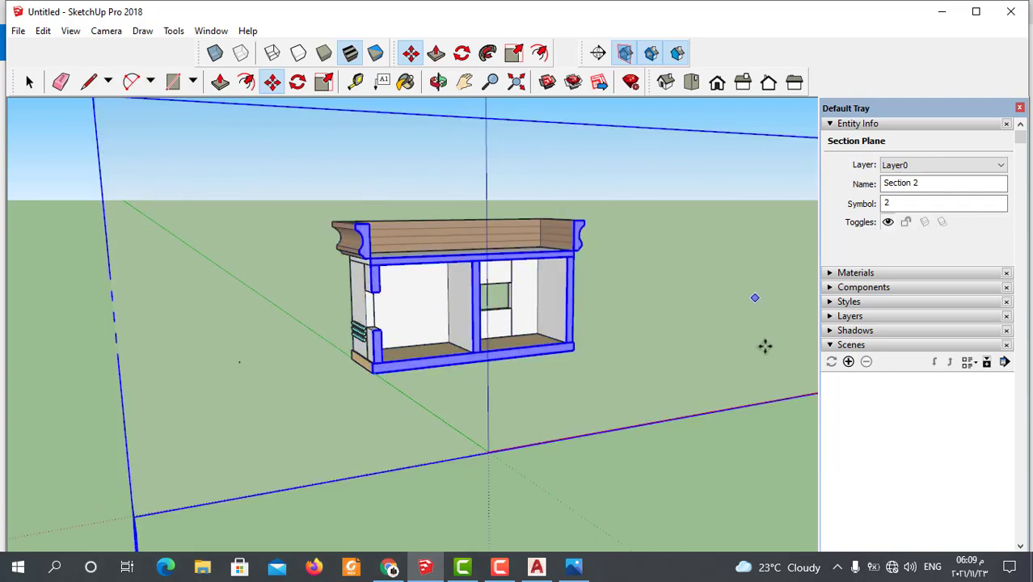
{"action": "scroll", "coordinate": [516, 331], "scroll_direction": "down", "scroll_amount": 3}
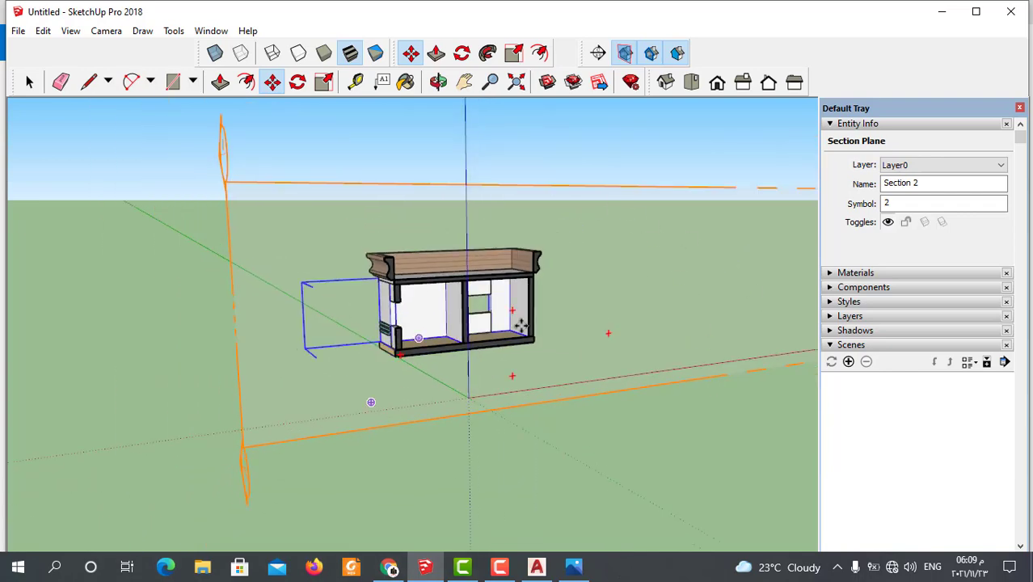
{"action": "scroll", "coordinate": [497, 319], "scroll_direction": "down", "scroll_amount": 2}
{"action": "scroll", "coordinate": [480, 355], "scroll_direction": "down", "scroll_amount": 1}
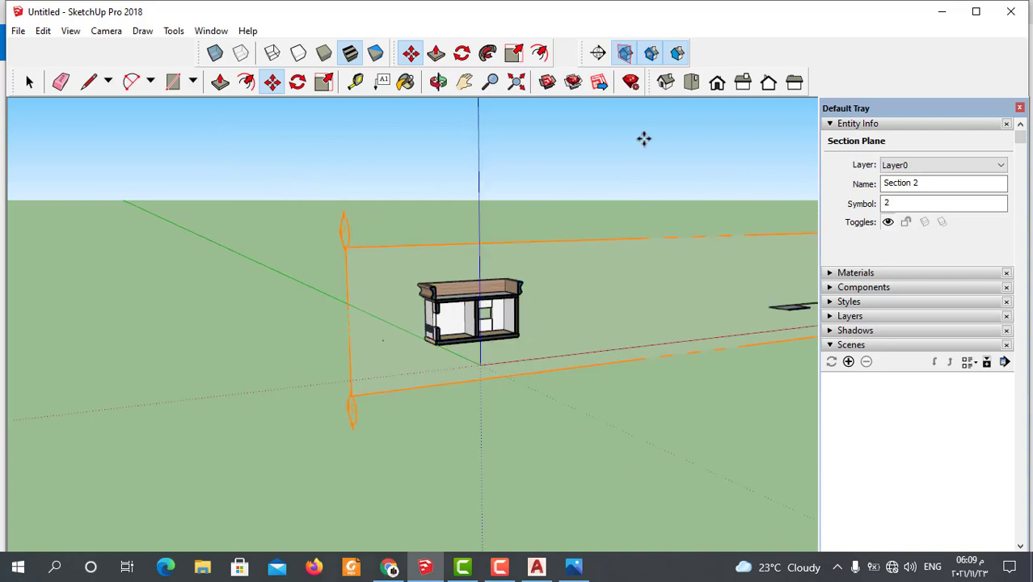
Select the Section 2 plane and delete it so the house is whole again
{"action": "key", "text": "space"}
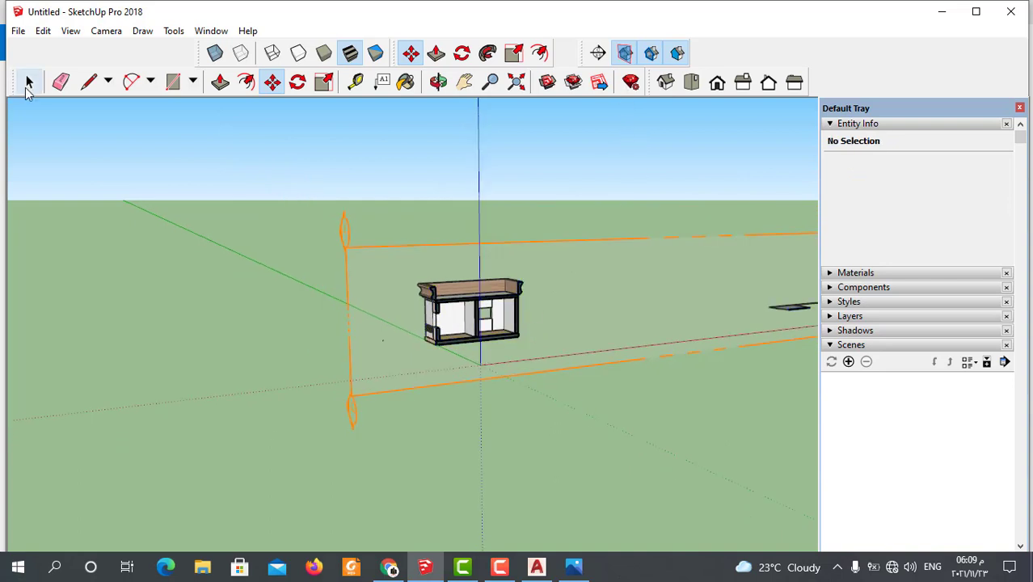
{"action": "left_click", "coordinate": [595, 242]}
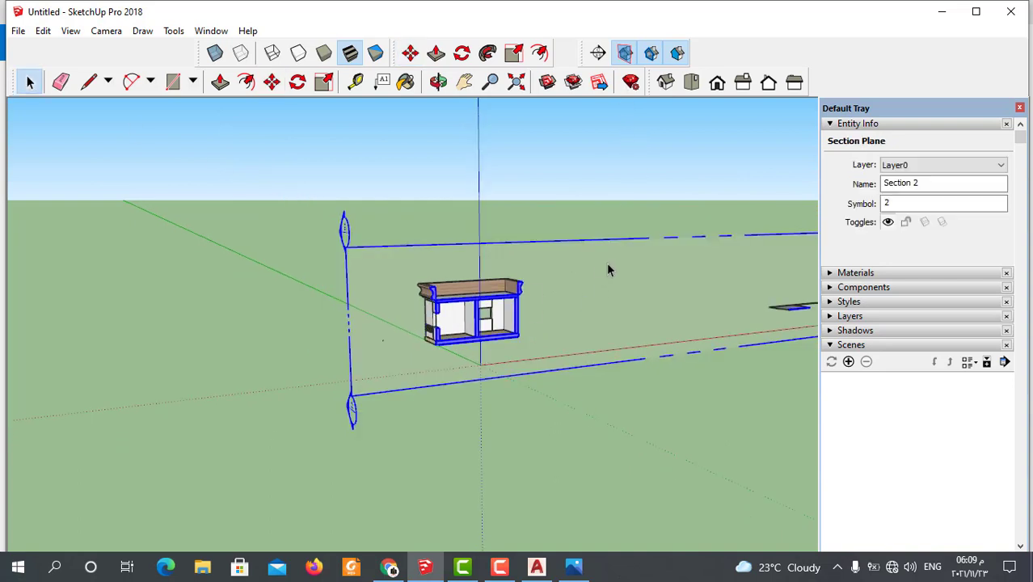
{"action": "key", "text": "Delete"}
{"action": "middle_click_drag", "start_coordinate": [529, 321], "coordinate": [581, 183]}
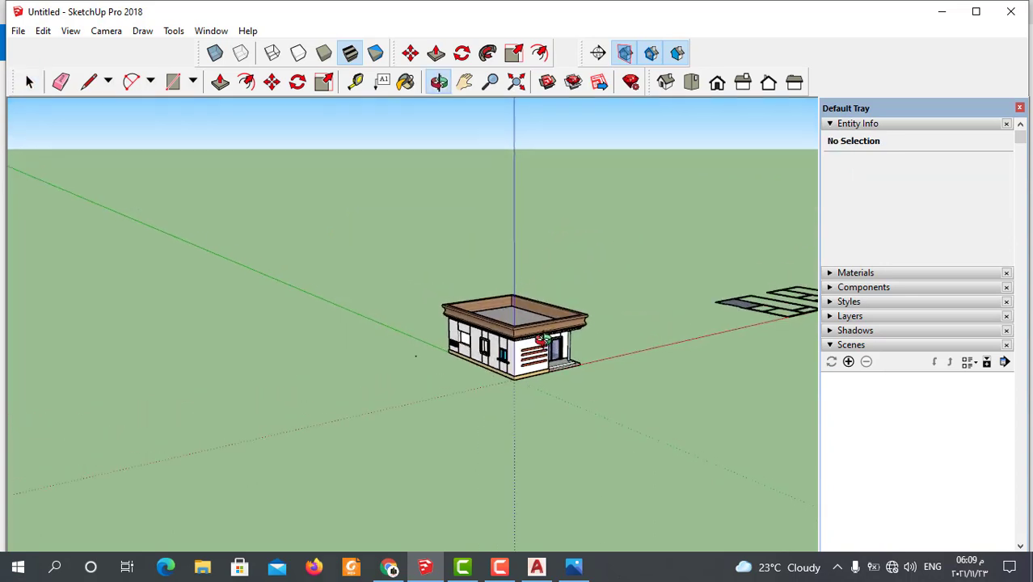
Place a new Section 3 plane vertically through the house
{"action": "left_click", "coordinate": [599, 53]}
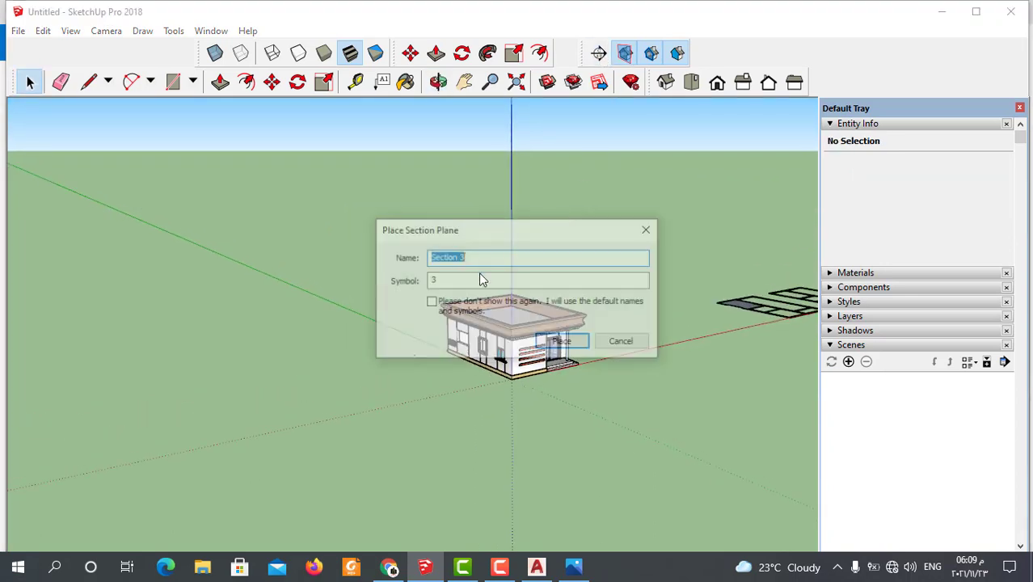
{"action": "left_click", "coordinate": [560, 340]}
{"action": "scroll", "coordinate": [478, 345], "scroll_direction": "up", "scroll_amount": 1}
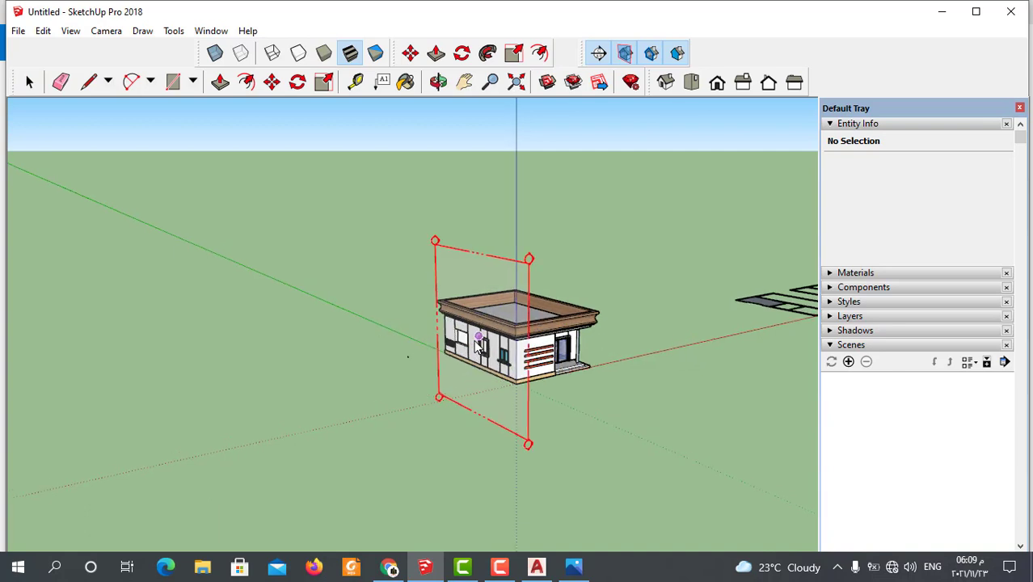
{"action": "left_click", "coordinate": [478, 345]}
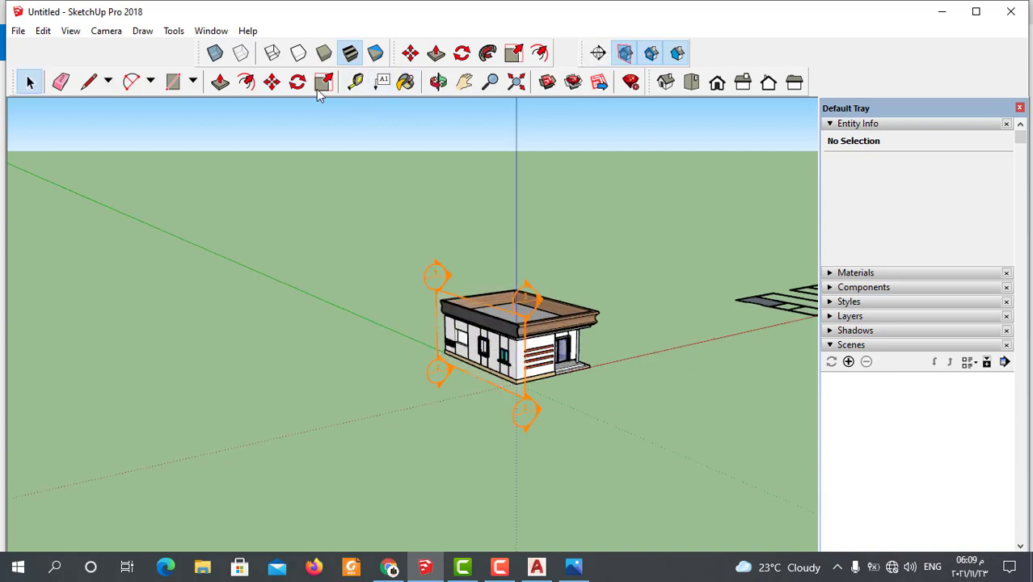
Slide the Section 3 plane across the house, then cancel the move
{"action": "left_click", "coordinate": [271, 82]}
{"action": "left_click_drag", "start_coordinate": [475, 378], "coordinate": [525, 361]}
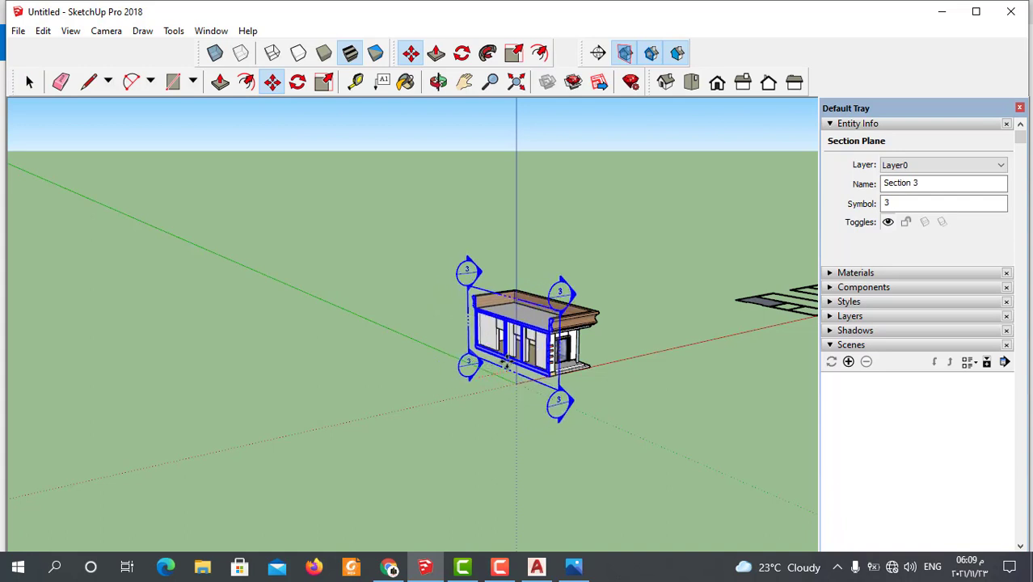
{"action": "scroll", "coordinate": [526, 360], "scroll_direction": "up", "scroll_amount": 3}
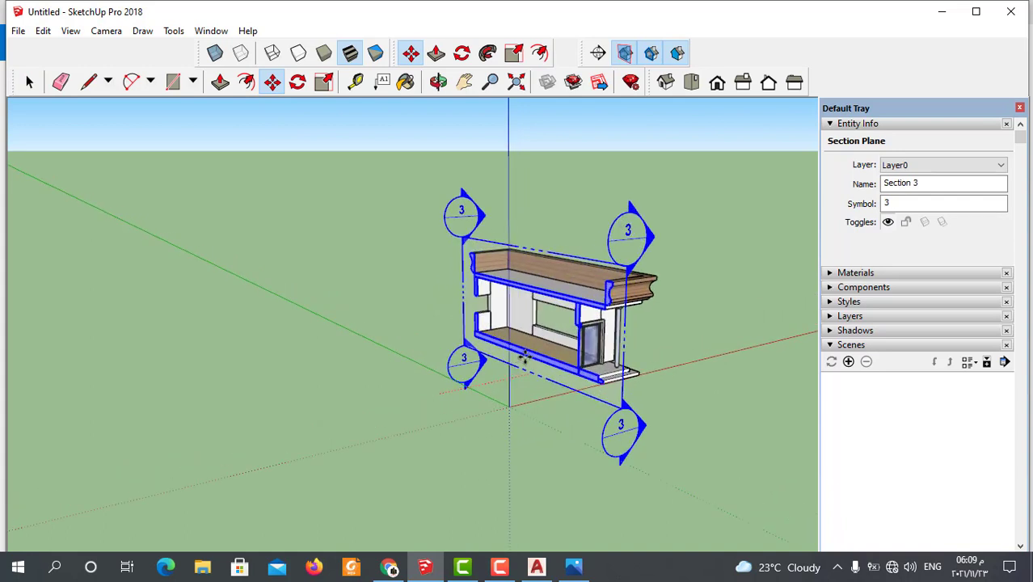
{"action": "left_click", "coordinate": [510, 364]}
{"action": "scroll", "coordinate": [462, 367], "scroll_direction": "down", "scroll_amount": 2}
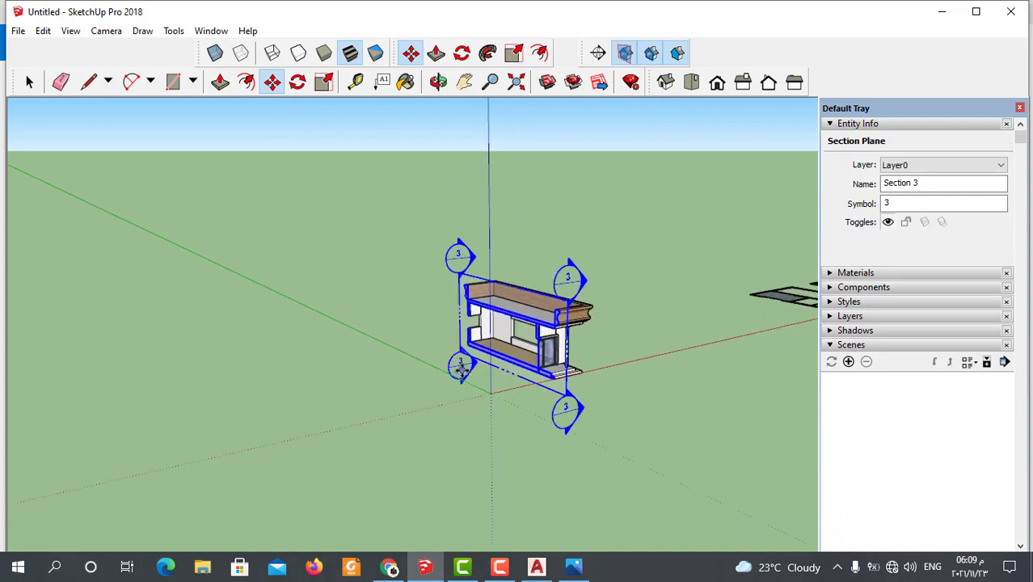
{"action": "key", "text": "Escape"}
Select the vertical Section 3 plane and delete it
{"action": "left_click", "coordinate": [30, 81]}
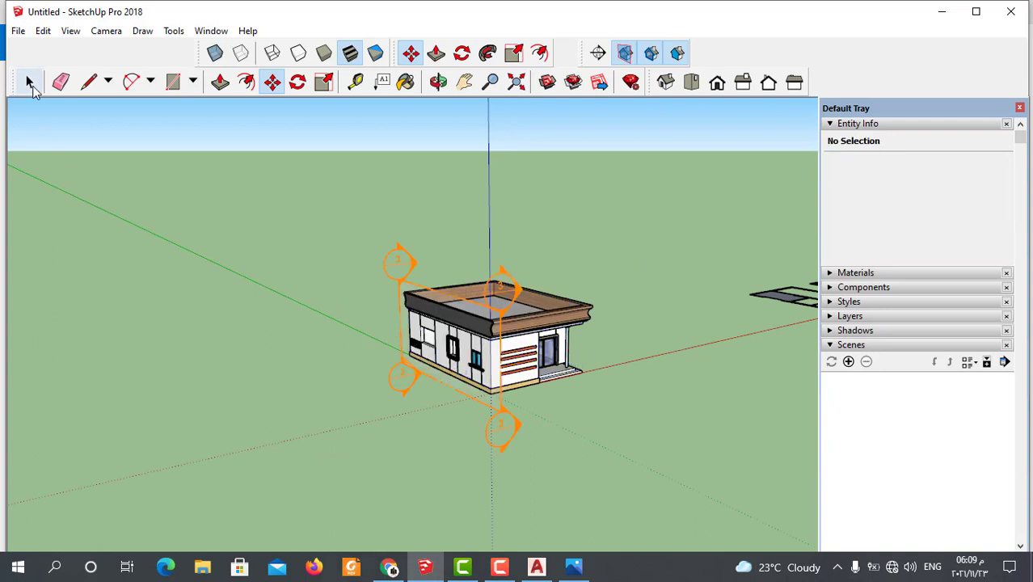
{"action": "left_click", "coordinate": [466, 303]}
{"action": "key", "text": "Delete"}
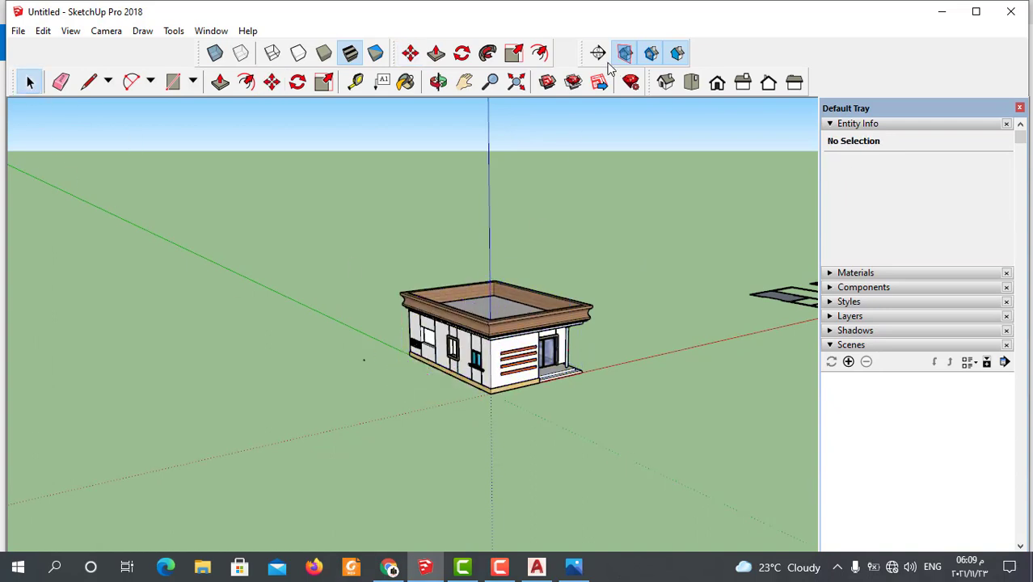
Place Section 4 horizontally beneath the house and pick it up with Move to raise it
{"action": "left_click", "coordinate": [598, 54]}
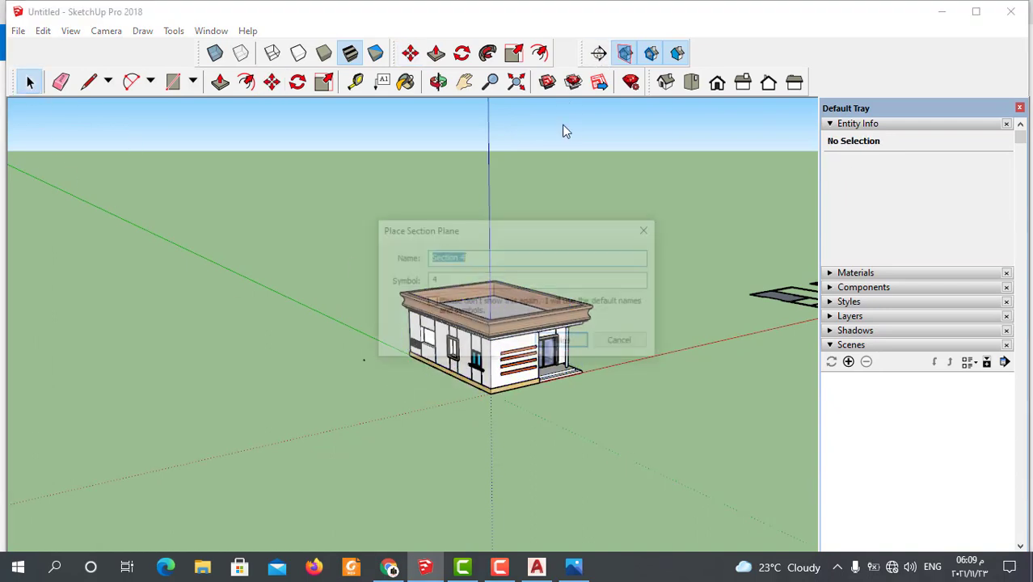
{"action": "left_click", "coordinate": [562, 346]}
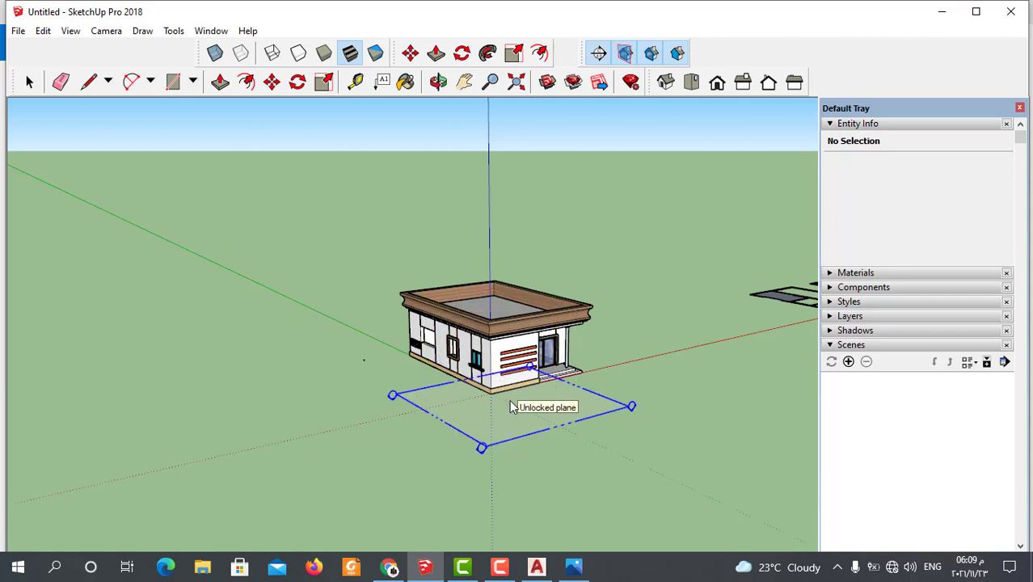
{"action": "left_click", "coordinate": [511, 407]}
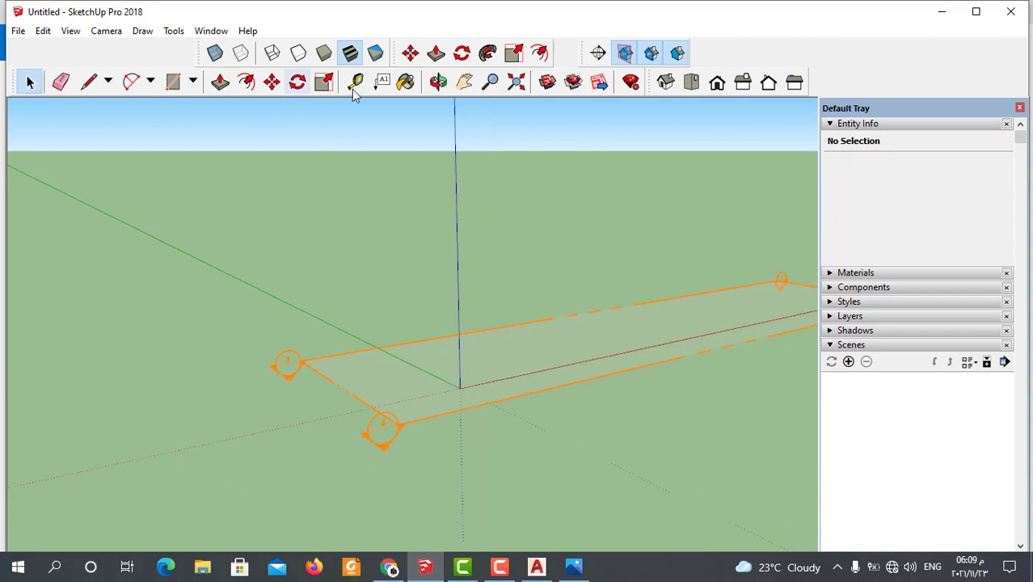
{"action": "key", "text": "m"}
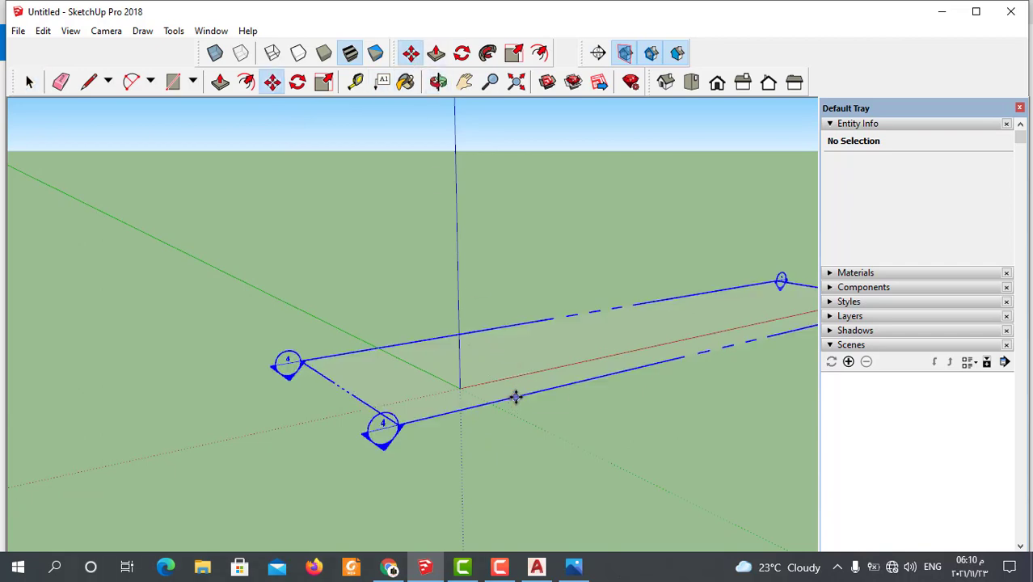
{"action": "left_click", "coordinate": [516, 397]}
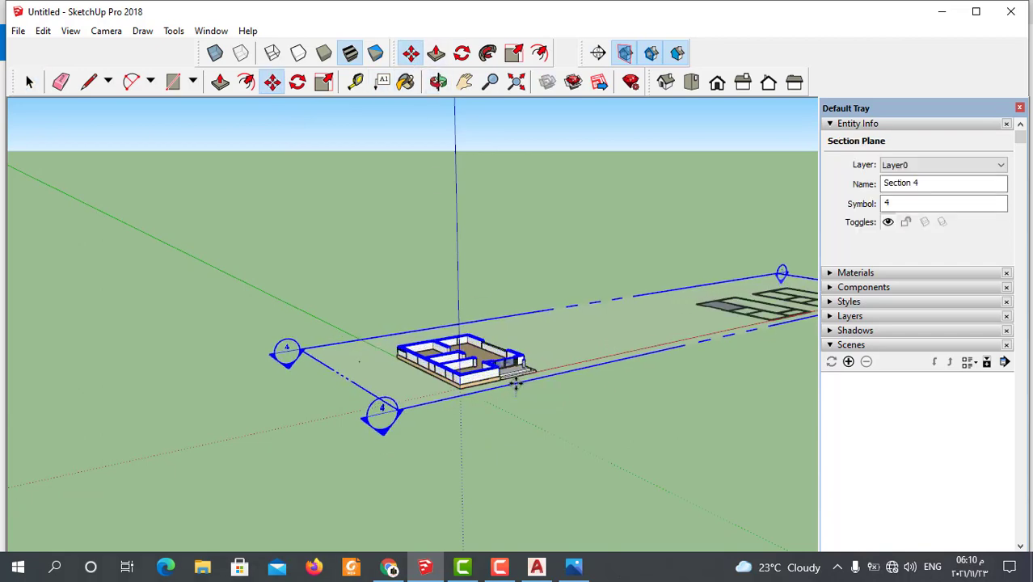
Set Section 4 down at wall height so it slices through the walls
{"action": "left_click", "coordinate": [515, 387]}
{"action": "scroll", "coordinate": [509, 389], "scroll_direction": "up", "scroll_amount": 3}
{"action": "scroll", "coordinate": [493, 392], "scroll_direction": "up", "scroll_amount": 3}
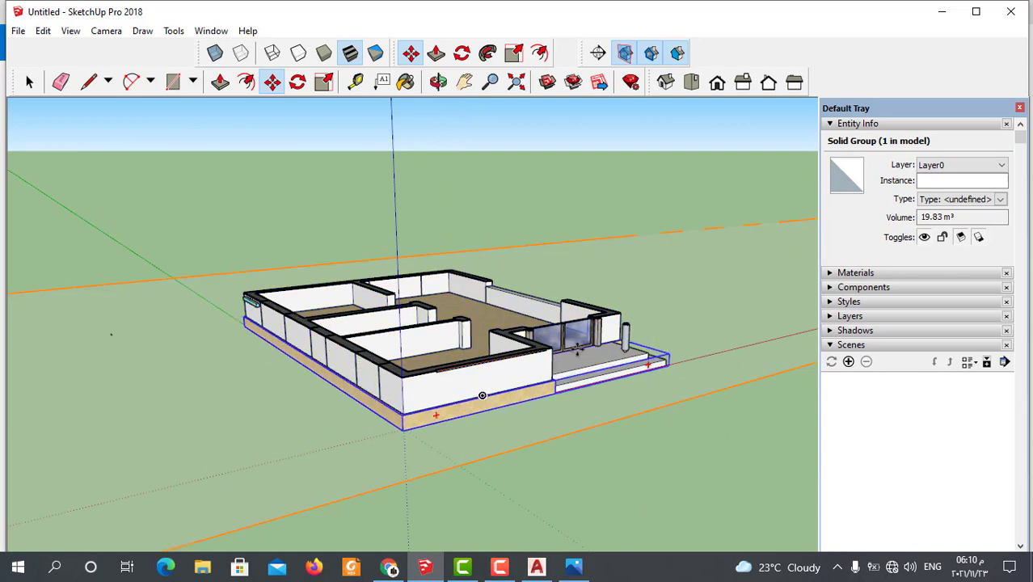
{"action": "mouse_move", "coordinate": [482, 395]}
{"action": "middle_mouse_down"}
{"action": "mouse_move", "coordinate": [495, 390]}
{"action": "mouse_move", "coordinate": [482, 397]}
{"action": "middle_mouse_up"}
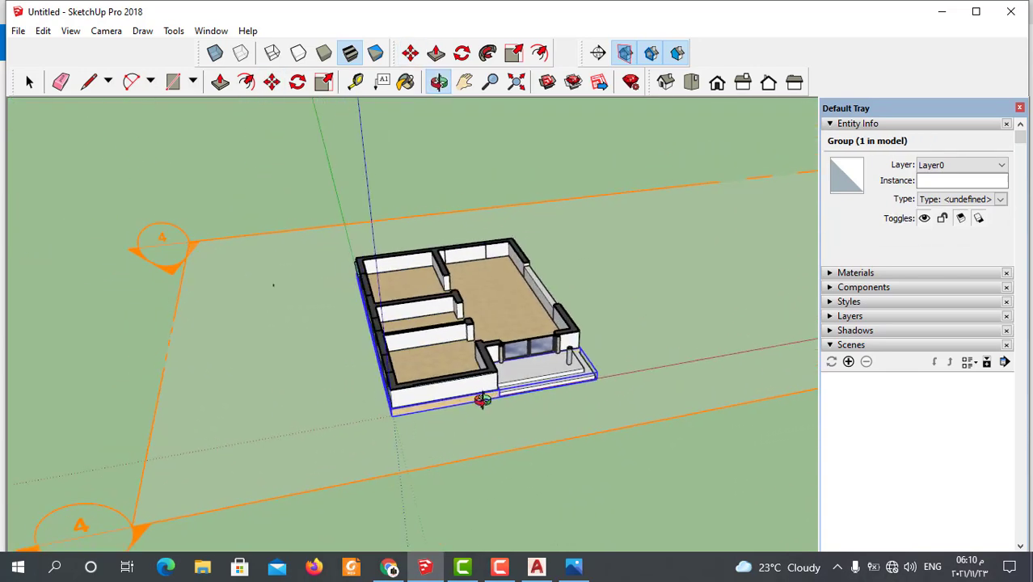
Orbit and zoom to a close, top-down view of the cut rooms and walls
{"action": "left_click", "coordinate": [498, 455]}
{"action": "middle_click_drag", "start_coordinate": [498, 435], "coordinate": [498, 429]}
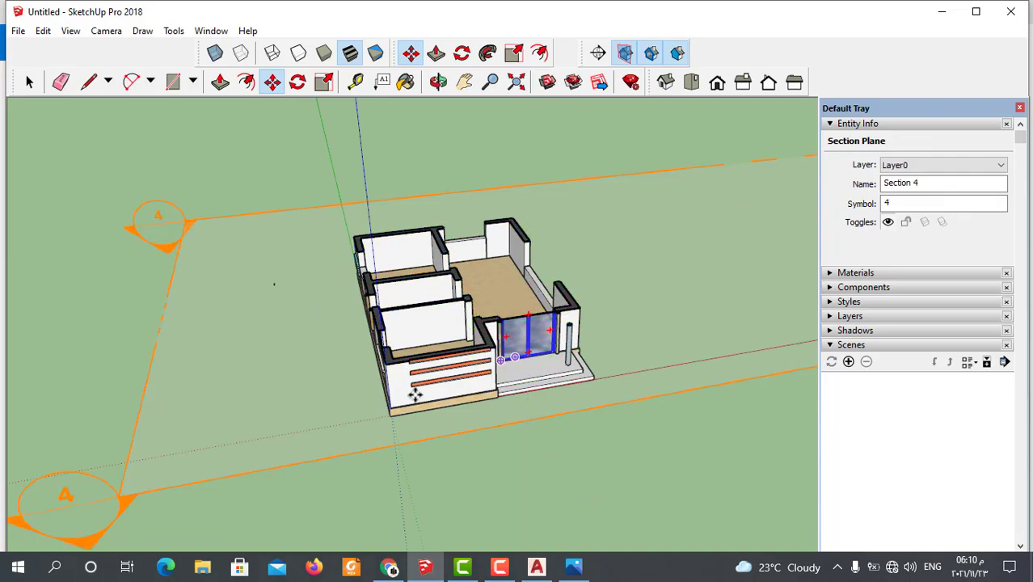
{"action": "scroll", "coordinate": [415, 393], "scroll_direction": "up", "scroll_amount": 3}
{"action": "scroll", "coordinate": [320, 366], "scroll_direction": "up", "scroll_amount": 4}
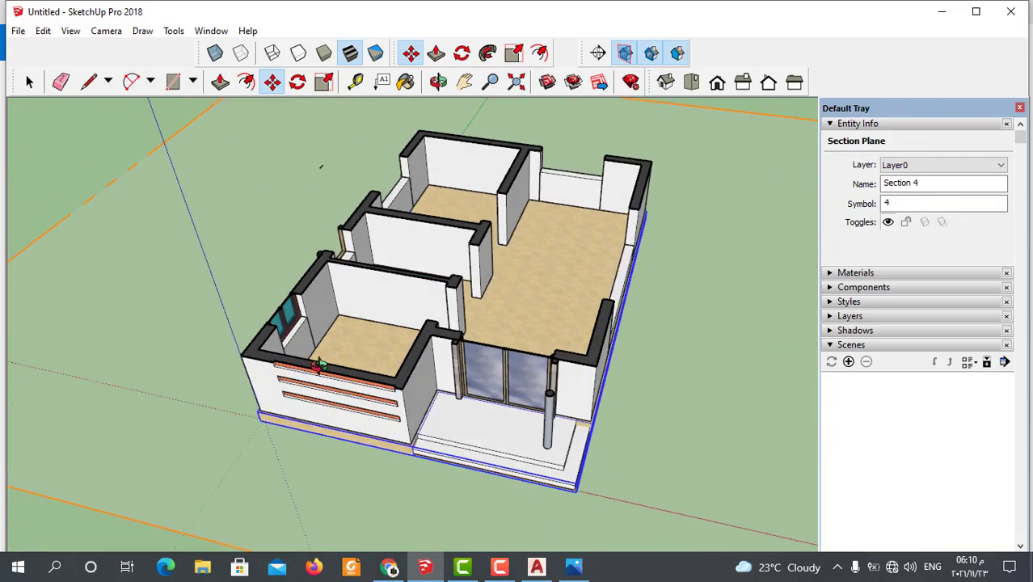
{"action": "middle_click_drag", "start_coordinate": [320, 365], "coordinate": [297, 325]}
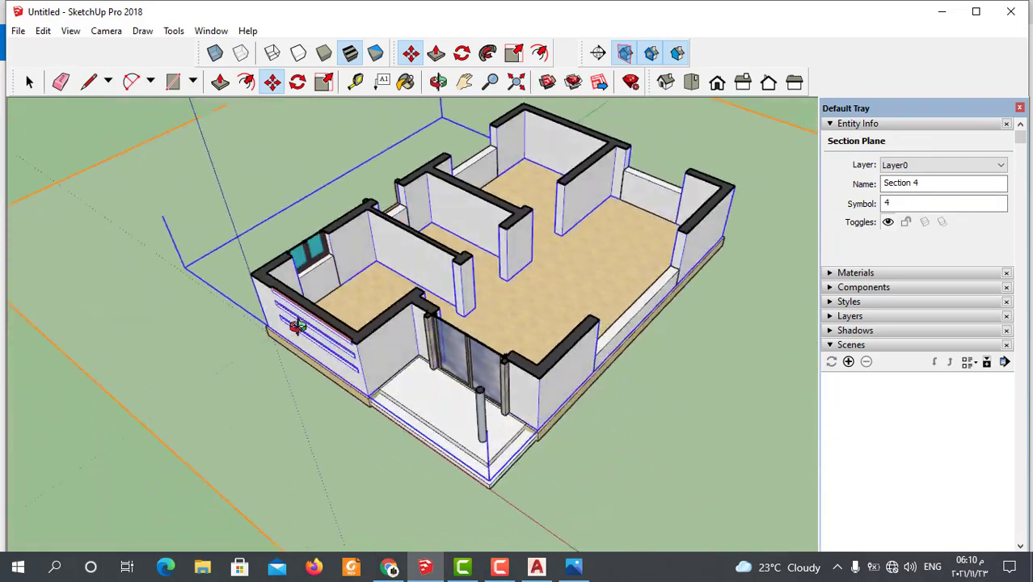
{"action": "scroll", "coordinate": [298, 325], "scroll_direction": "up", "scroll_amount": 4}
{"action": "scroll", "coordinate": [339, 291], "scroll_direction": "up", "scroll_amount": 3}
{"action": "scroll", "coordinate": [363, 276], "scroll_direction": "up", "scroll_amount": 3}
{"action": "scroll", "coordinate": [313, 265], "scroll_direction": "down", "scroll_amount": 2}
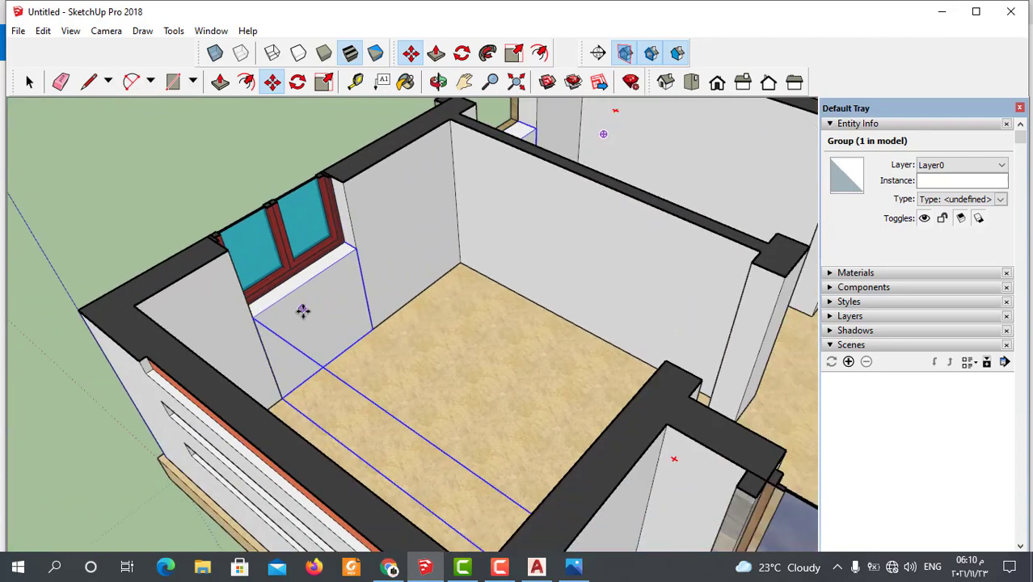
{"action": "scroll", "coordinate": [302, 311], "scroll_direction": "down", "scroll_amount": 3}
{"action": "scroll", "coordinate": [420, 322], "scroll_direction": "down", "scroll_amount": 3}
{"action": "mouse_move", "coordinate": [351, 306]}
{"action": "middle_mouse_down"}
{"action": "mouse_move", "coordinate": [444, 332]}
{"action": "mouse_move", "coordinate": [377, 387]}
{"action": "mouse_move", "coordinate": [422, 388]}
{"action": "middle_mouse_up"}
Select the Section 4 plane with Move, then clear the selection
{"action": "key", "text": "m"}
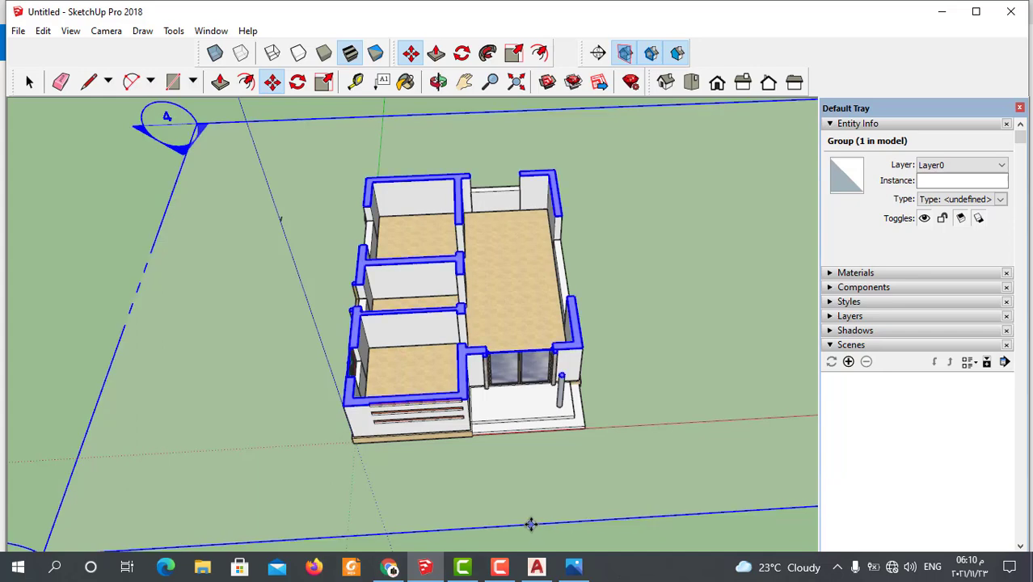
{"action": "left_click", "coordinate": [530, 517]}
{"action": "scroll", "coordinate": [521, 327], "scroll_direction": "up", "scroll_amount": 2}
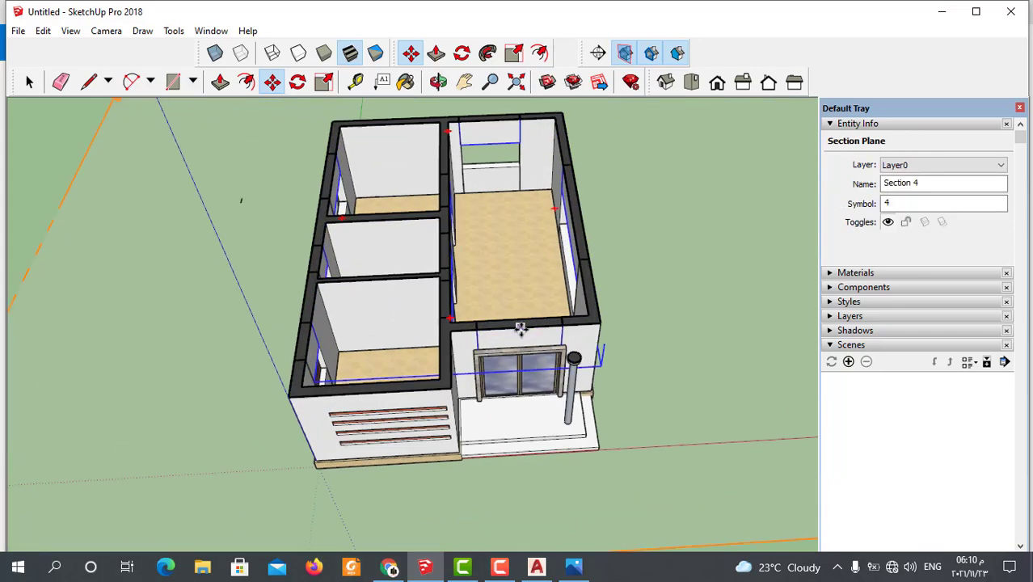
{"action": "scroll", "coordinate": [520, 327], "scroll_direction": "up", "scroll_amount": 1}
{"action": "key", "text": "Escape"}
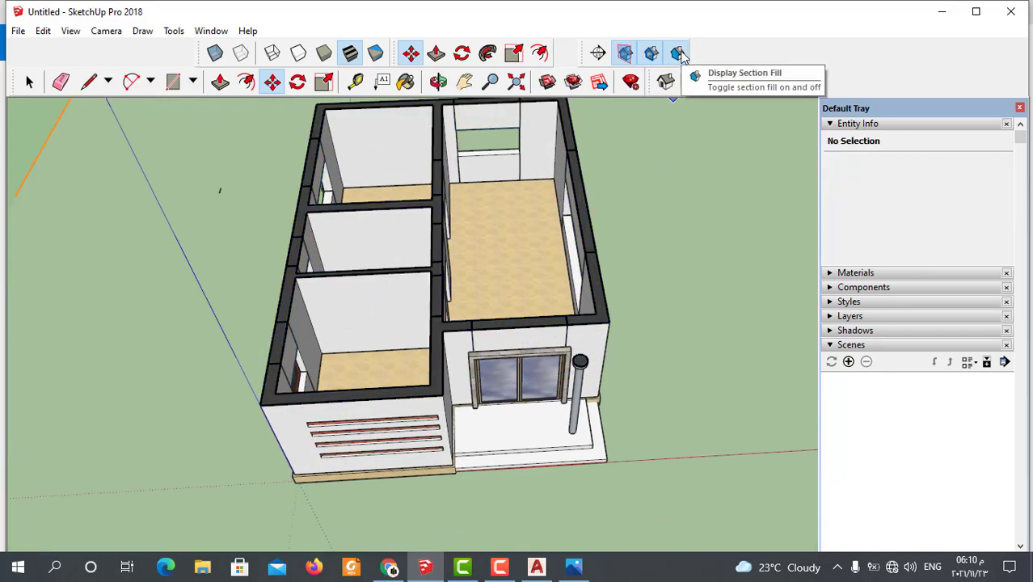
Toggle the section fill off and on, and the section cuts off and back on
{"action": "left_click", "coordinate": [679, 54]}
{"action": "left_click", "coordinate": [680, 54]}
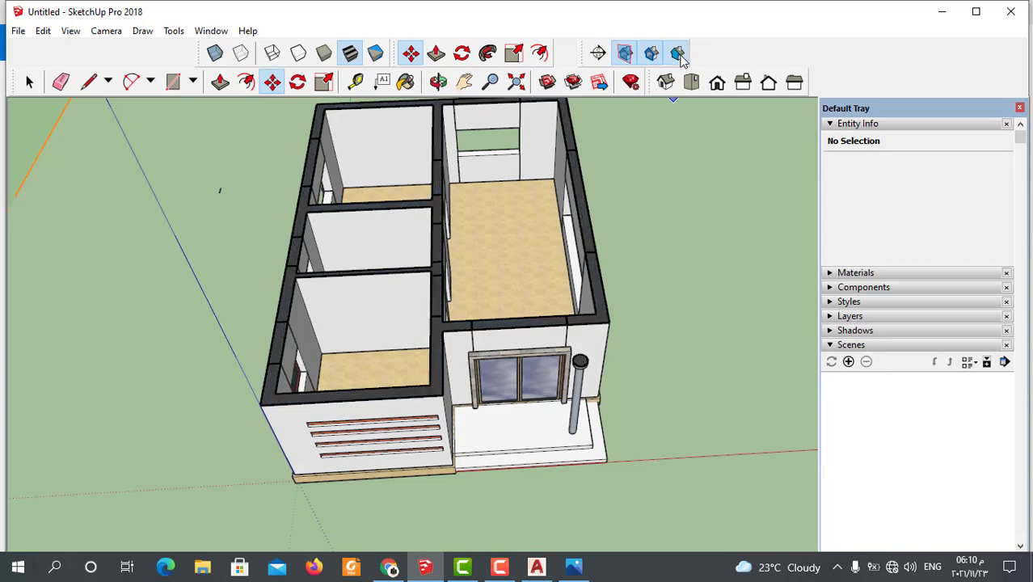
{"action": "left_click", "coordinate": [653, 53]}
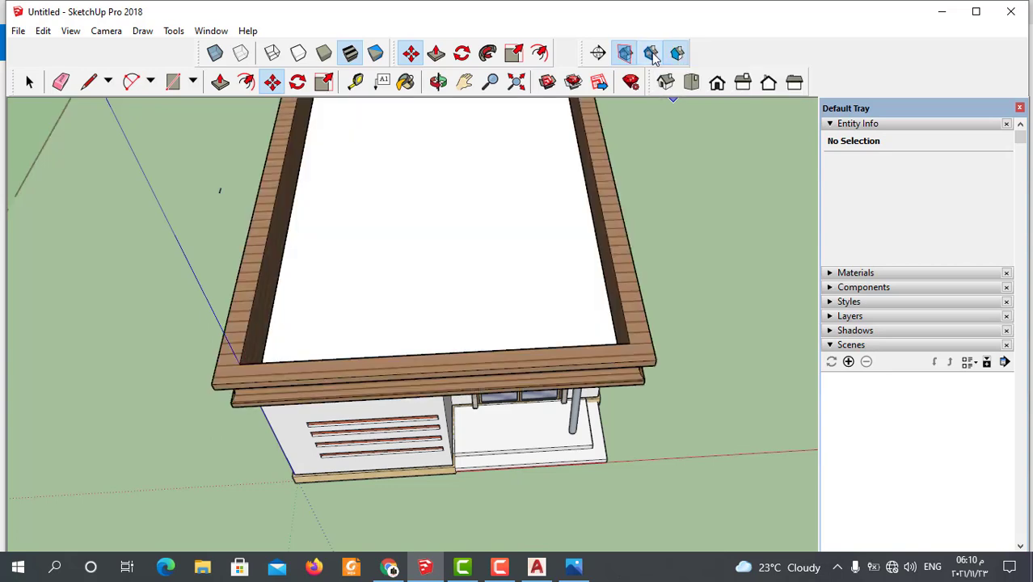
{"action": "scroll", "coordinate": [544, 357], "scroll_direction": "down", "scroll_amount": 3}
{"action": "scroll", "coordinate": [562, 243], "scroll_direction": "down", "scroll_amount": 3}
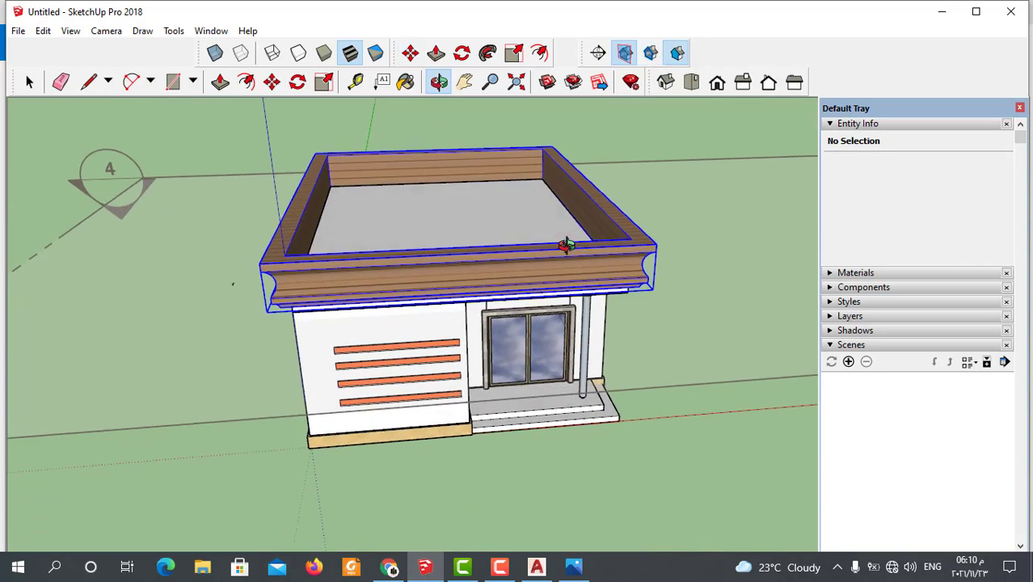
{"action": "left_click", "coordinate": [566, 241]}
{"action": "left_click", "coordinate": [650, 53]}
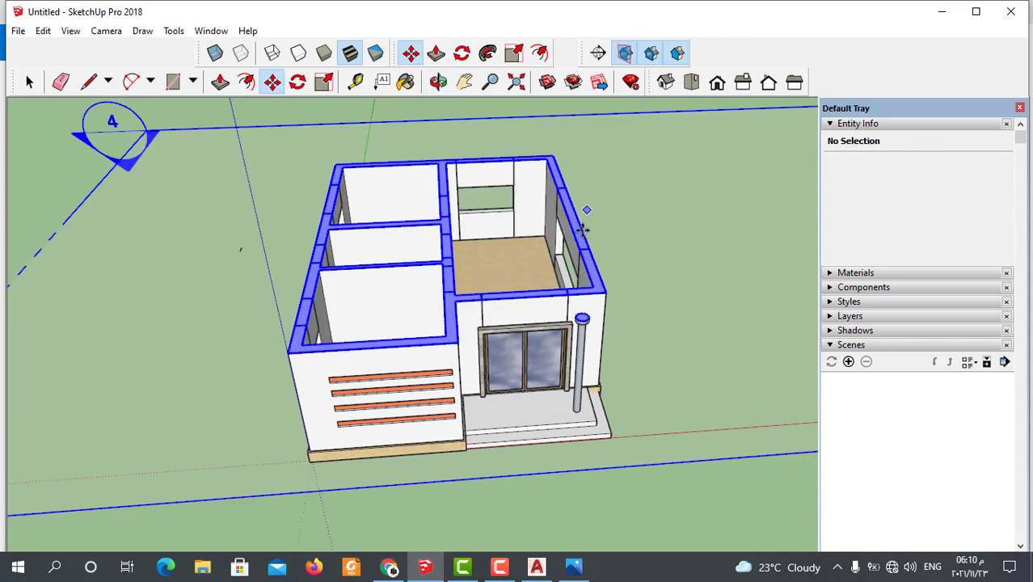
Hide the section plane outline and orbit closer into the house interior
{"action": "mouse_move", "coordinate": [583, 212]}
{"action": "middle_mouse_down"}
{"action": "mouse_move", "coordinate": [535, 309]}
{"action": "mouse_move", "coordinate": [649, 224]}
{"action": "mouse_move", "coordinate": [327, 415]}
{"action": "mouse_move", "coordinate": [556, 157]}
{"action": "middle_mouse_up"}
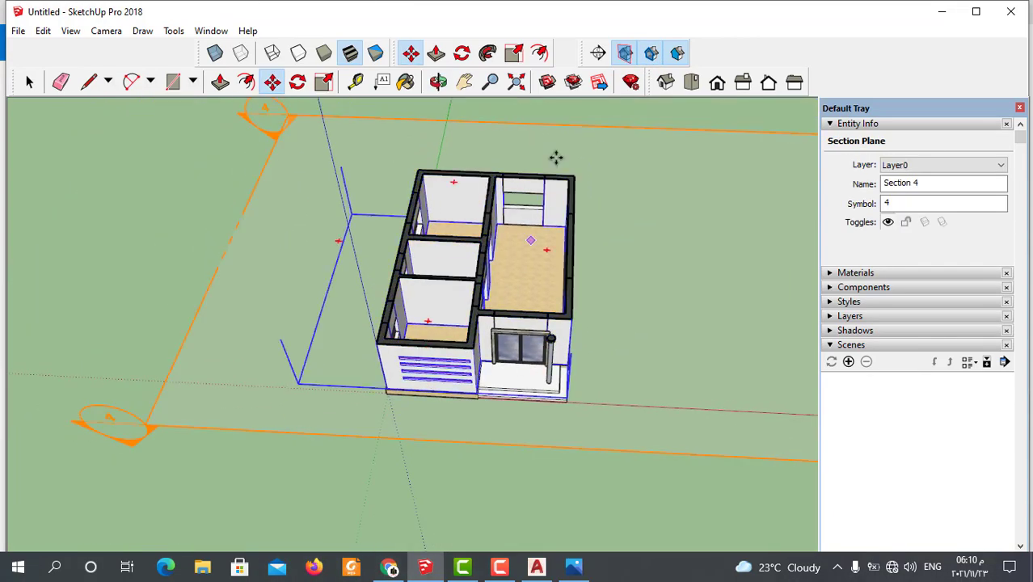
{"action": "left_click", "coordinate": [625, 53]}
{"action": "key", "text": "m"}
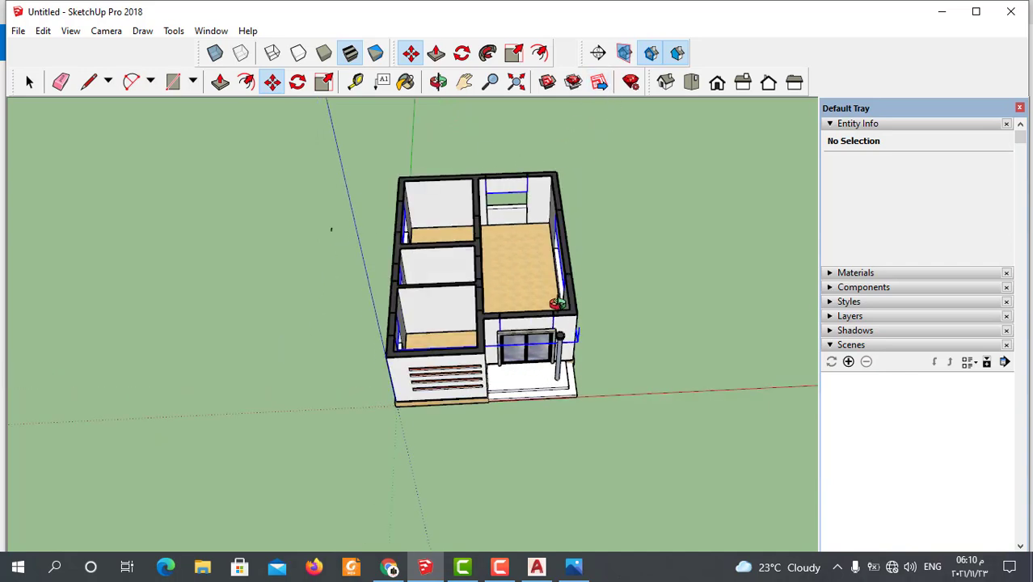
{"action": "mouse_move", "coordinate": [565, 186]}
{"action": "middle_mouse_down"}
{"action": "mouse_move", "coordinate": [576, 319]}
{"action": "mouse_move", "coordinate": [533, 363]}
{"action": "mouse_move", "coordinate": [543, 380]}
{"action": "middle_mouse_up"}
{"action": "left_click", "coordinate": [536, 361]}
{"action": "scroll", "coordinate": [543, 380], "scroll_direction": "up", "scroll_amount": 3}
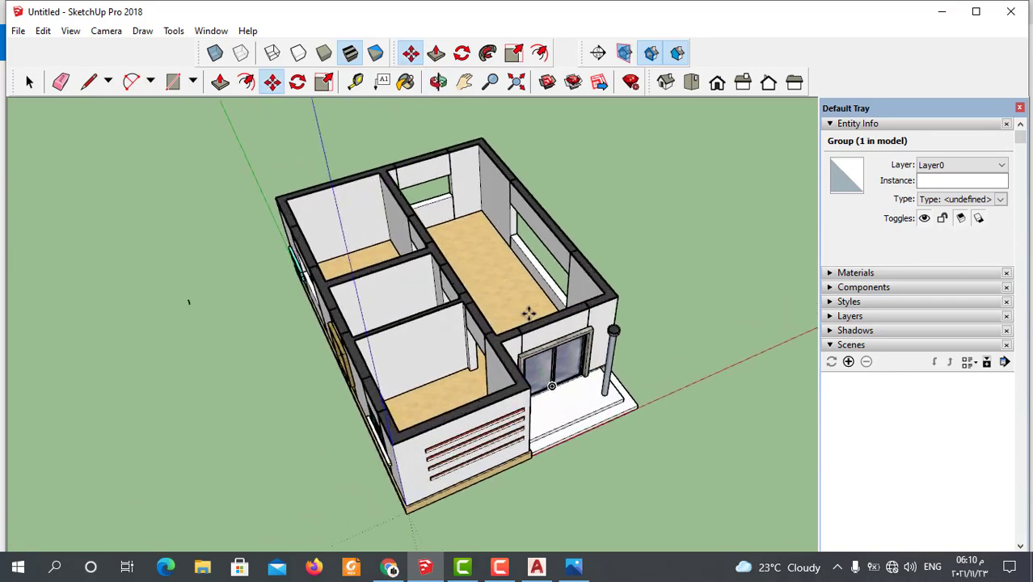
{"action": "middle_click_drag", "start_coordinate": [528, 311], "coordinate": [523, 334]}
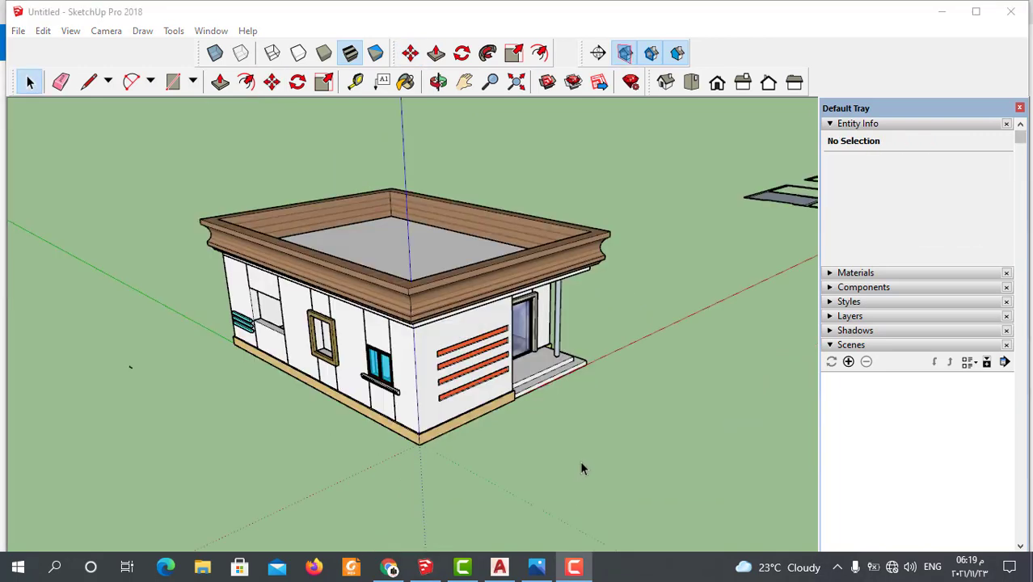
Add a vertical section plane named Section 7 on the porch-side wall
{"action": "left_click", "coordinate": [598, 53]}
{"action": "left_click", "coordinate": [580, 373]}
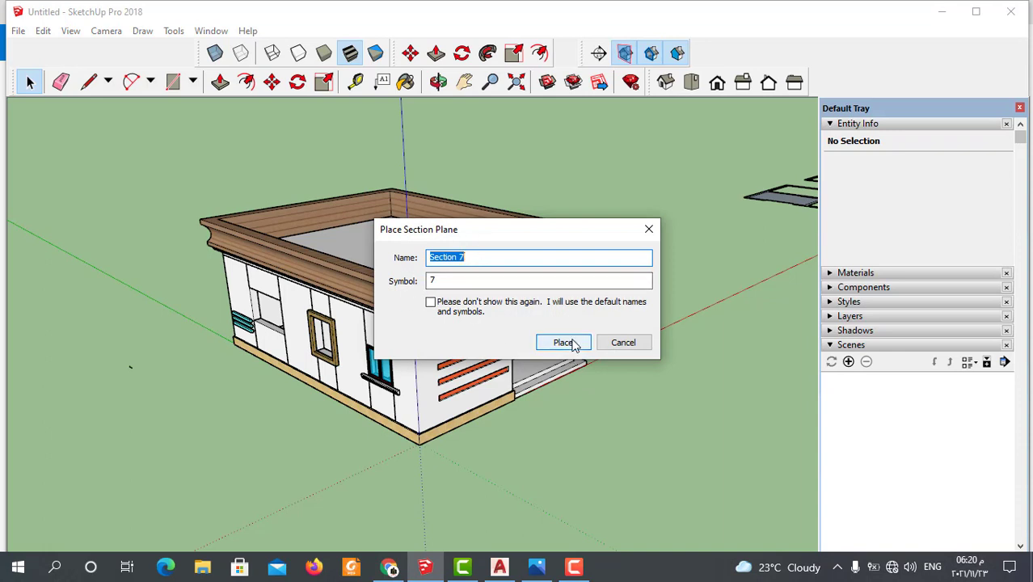
{"action": "left_click", "coordinate": [566, 344]}
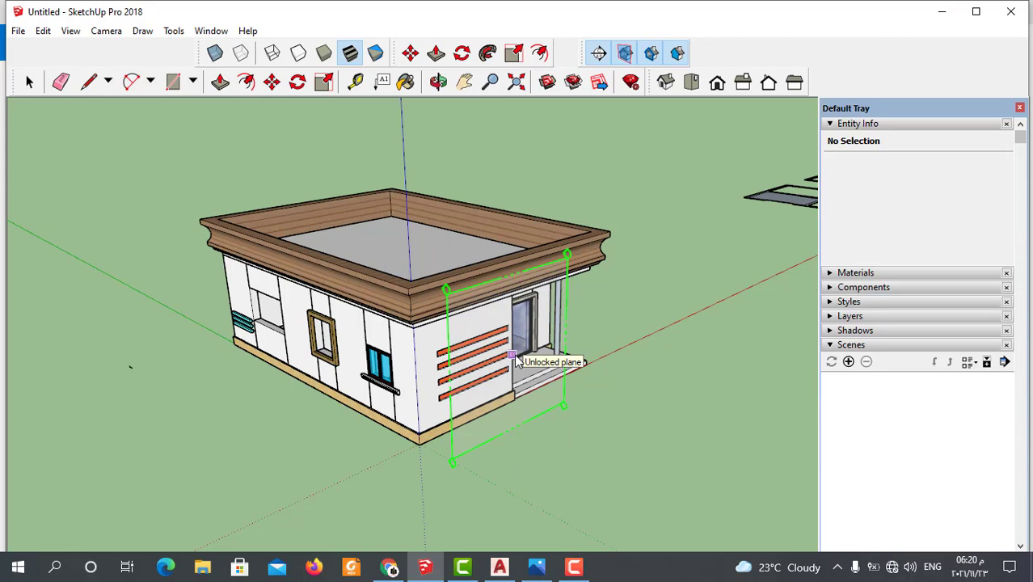
{"action": "left_click", "coordinate": [514, 354]}
Orbit to a side view and pick up Section 7 with Move to slide it
{"action": "middle_click_drag", "start_coordinate": [571, 451], "coordinate": [546, 408]}
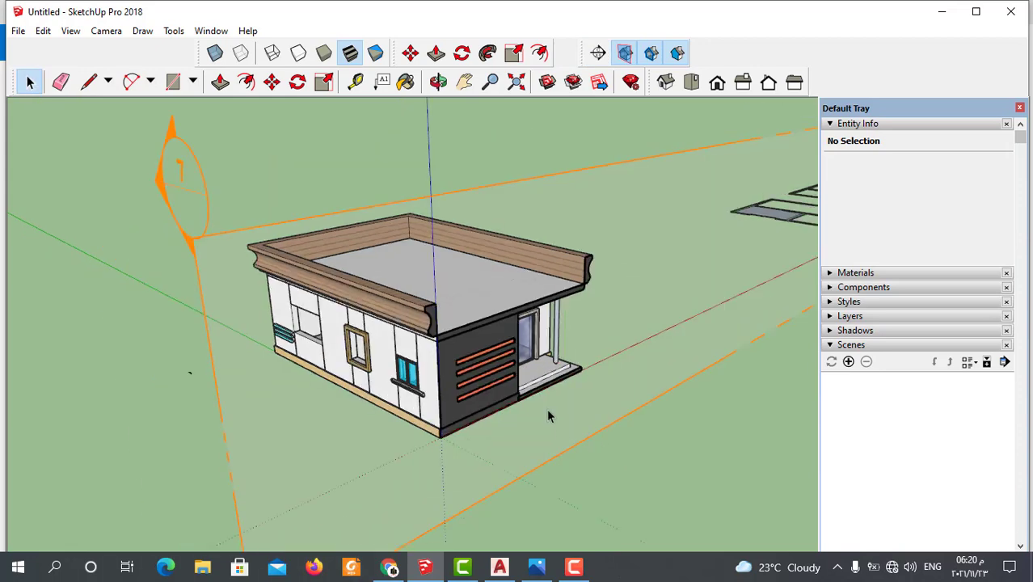
{"action": "scroll", "coordinate": [383, 426], "scroll_direction": "down", "scroll_amount": 3}
{"action": "middle_click_drag", "start_coordinate": [631, 301], "coordinate": [551, 444]}
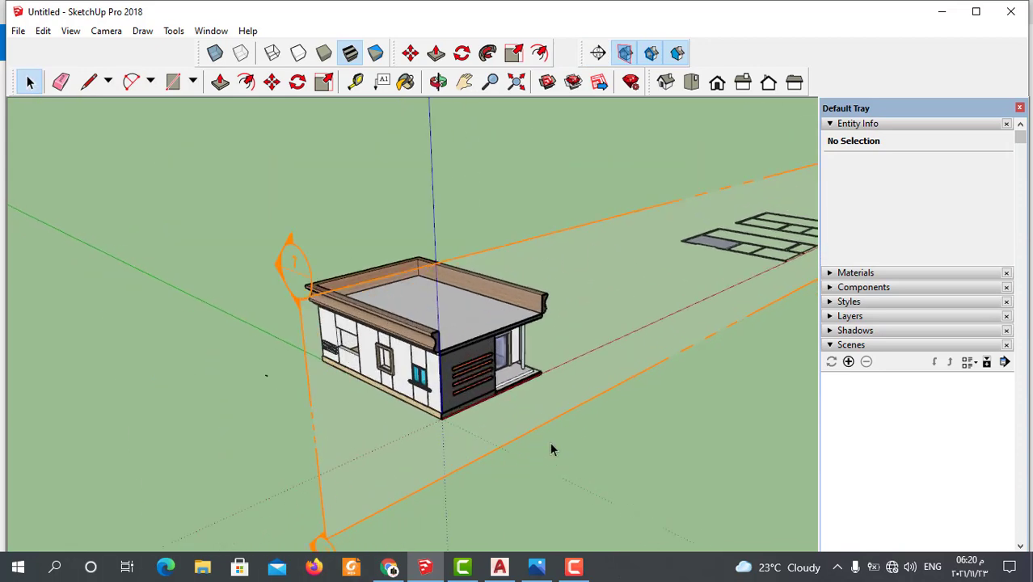
{"action": "scroll", "coordinate": [431, 302], "scroll_direction": "up", "scroll_amount": 2}
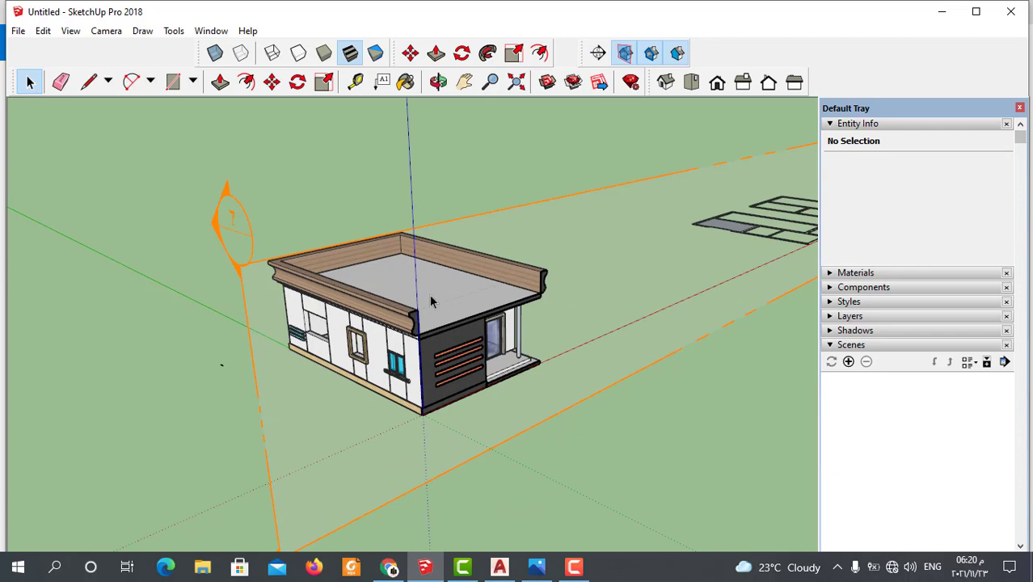
{"action": "left_click", "coordinate": [410, 53]}
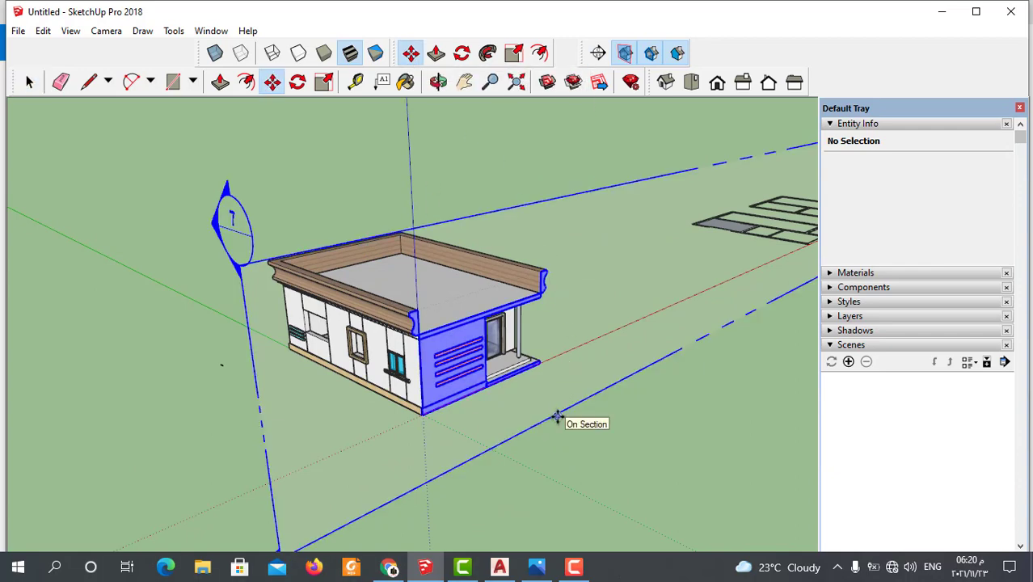
{"action": "left_click", "coordinate": [558, 416]}
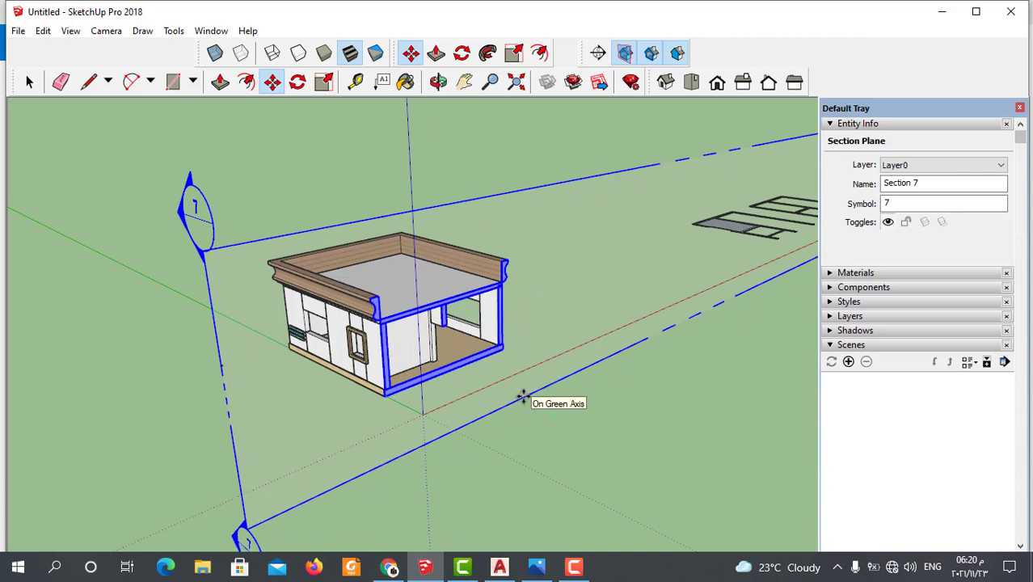
{"action": "scroll", "coordinate": [524, 396], "scroll_direction": "up", "scroll_amount": 2}
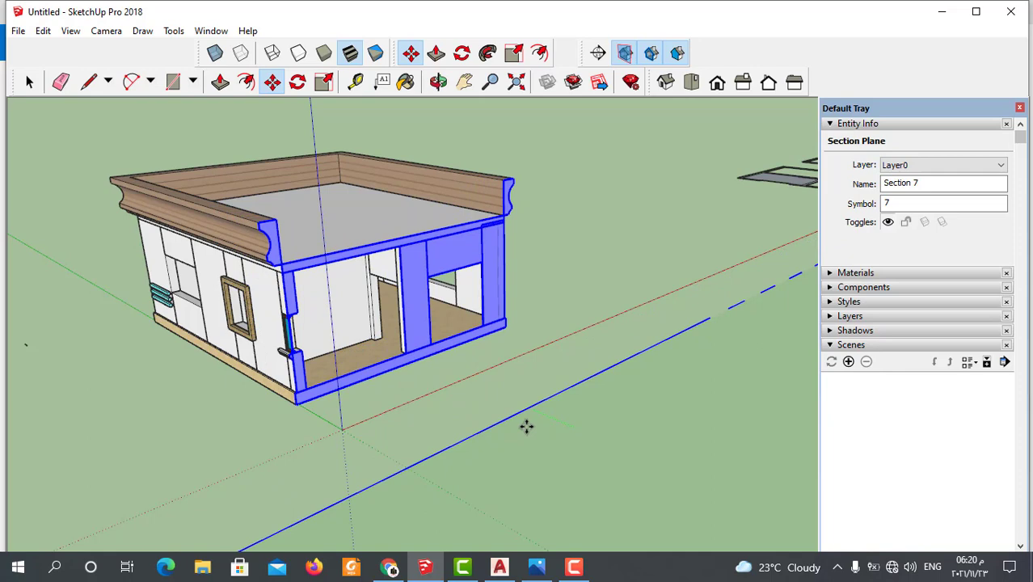
Drop Section 7 deeper inside the house to cut the porch-side rooms open
{"action": "left_click", "coordinate": [526, 427]}
{"action": "scroll", "coordinate": [507, 405], "scroll_direction": "down", "scroll_amount": 3}
{"action": "scroll", "coordinate": [516, 397], "scroll_direction": "down", "scroll_amount": 2}
{"action": "scroll", "coordinate": [516, 397], "scroll_direction": "up", "scroll_amount": 5}
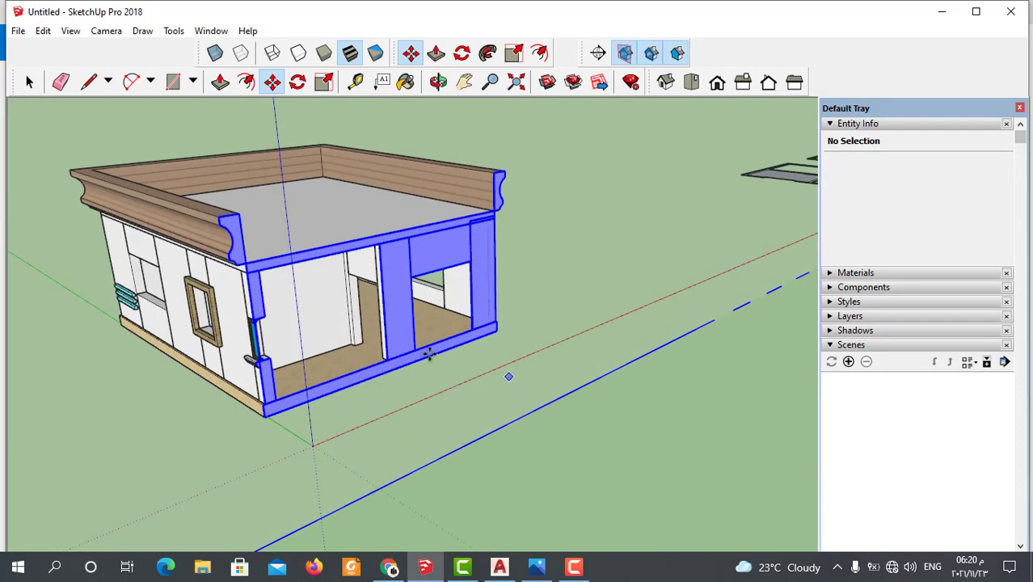
{"action": "mouse_move", "coordinate": [677, 53]}
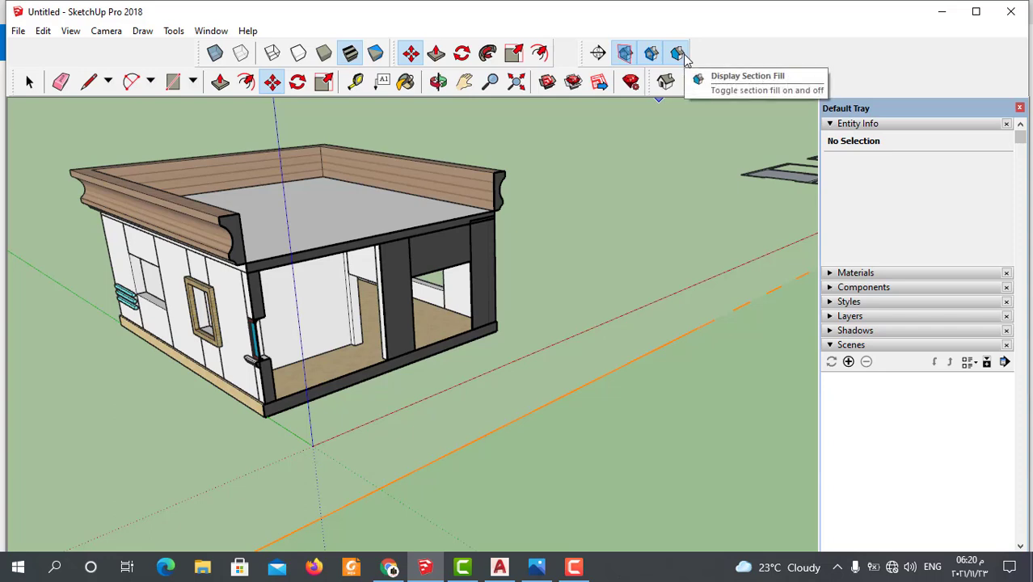
Toggle section fill, cuts and plane outline on and off, leaving the outline hidden
{"action": "left_click", "coordinate": [677, 53]}
{"action": "left_click", "coordinate": [679, 54]}
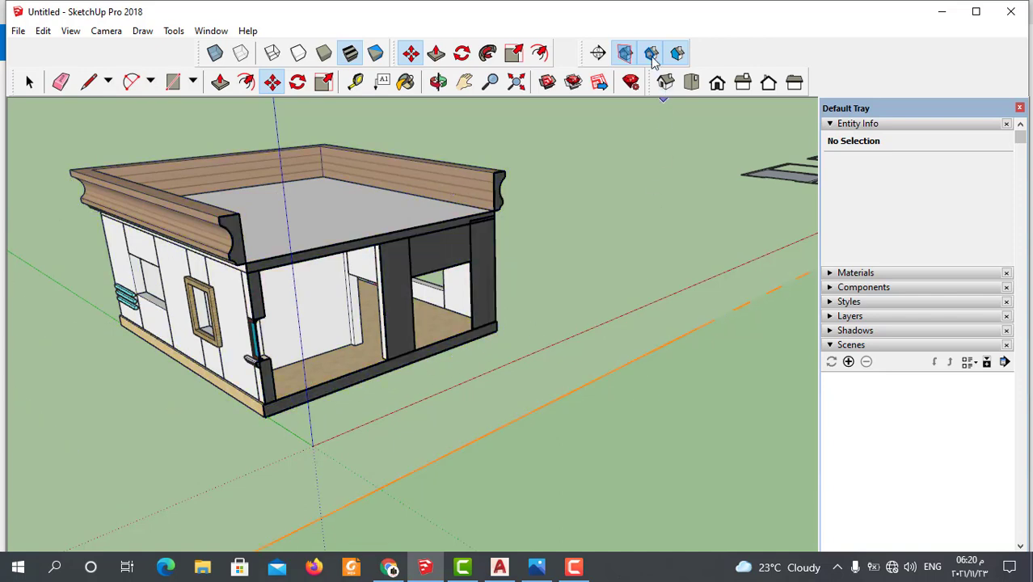
{"action": "scroll", "coordinate": [501, 368], "scroll_direction": "down", "scroll_amount": 3}
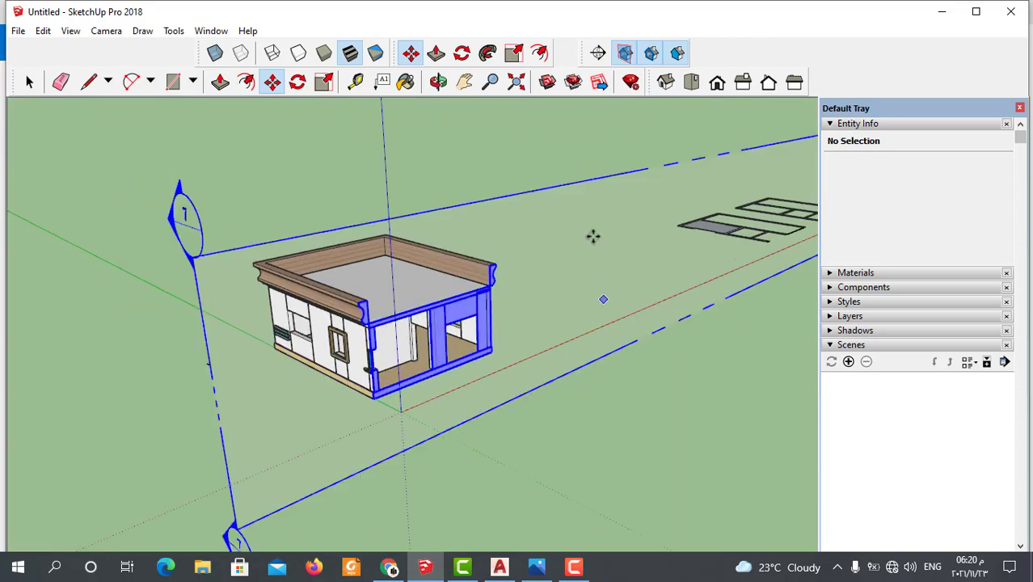
{"action": "left_click", "coordinate": [627, 53]}
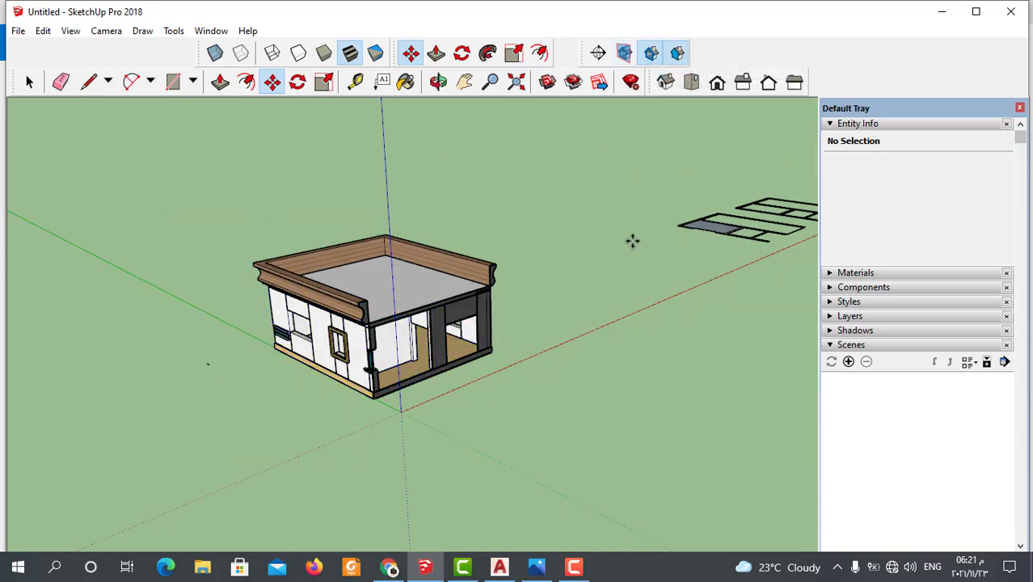
{"action": "left_click", "coordinate": [653, 53]}
{"action": "left_click", "coordinate": [653, 53]}
{"action": "left_click", "coordinate": [626, 55]}
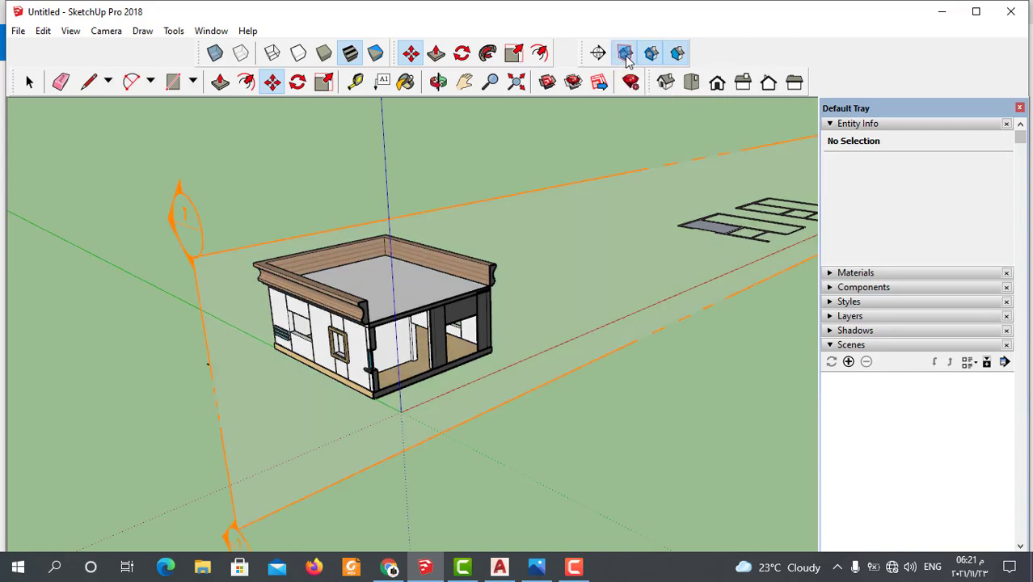
{"action": "left_click", "coordinate": [626, 55]}
{"action": "middle_click_drag", "start_coordinate": [457, 335], "coordinate": [445, 362]}
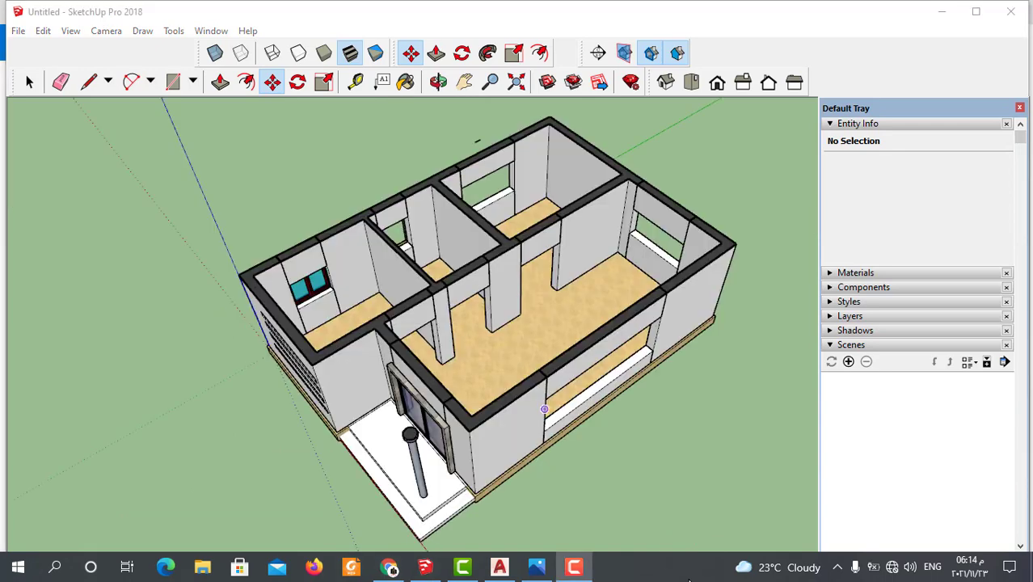
Orbit to a steep view over the floor plan and select the porch platform group
{"action": "mouse_move", "coordinate": [537, 311]}
{"action": "middle_mouse_down"}
{"action": "mouse_move", "coordinate": [543, 382]}
{"action": "mouse_move", "coordinate": [594, 382]}
{"action": "middle_mouse_up"}
{"action": "scroll", "coordinate": [594, 382], "scroll_direction": "up", "scroll_amount": 3}
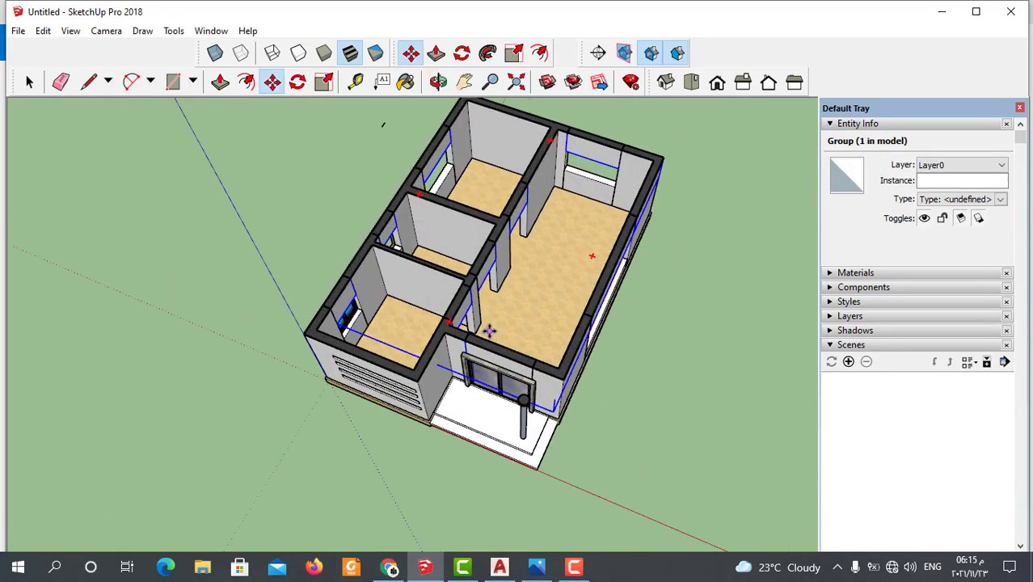
{"action": "middle_click_drag", "start_coordinate": [484, 329], "coordinate": [519, 392]}
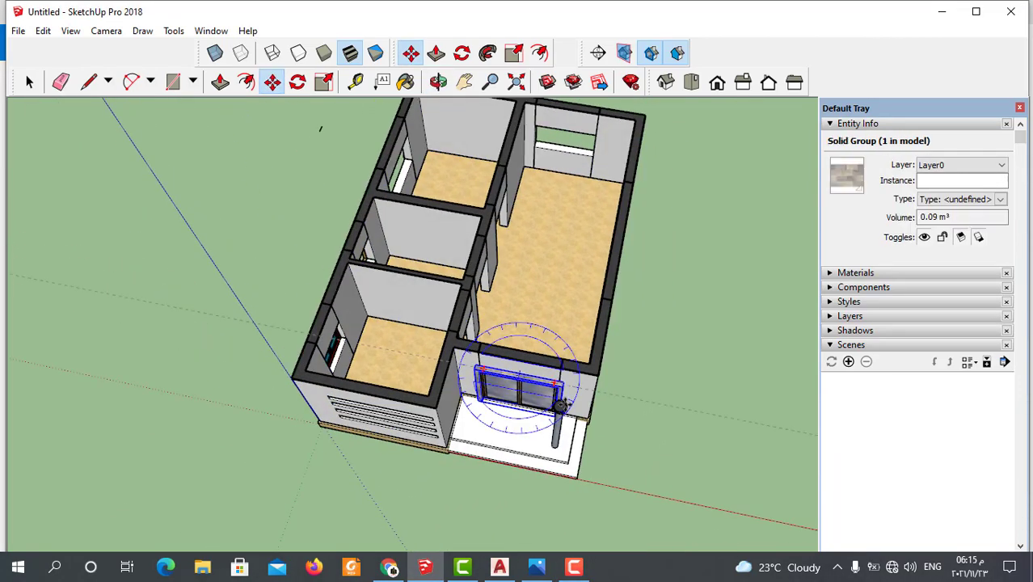
{"action": "left_click", "coordinate": [553, 428]}
{"action": "mouse_move", "coordinate": [477, 457]}
{"action": "middle_mouse_down"}
{"action": "mouse_move", "coordinate": [610, 412]}
{"action": "mouse_move", "coordinate": [674, 357]}
{"action": "middle_mouse_up"}
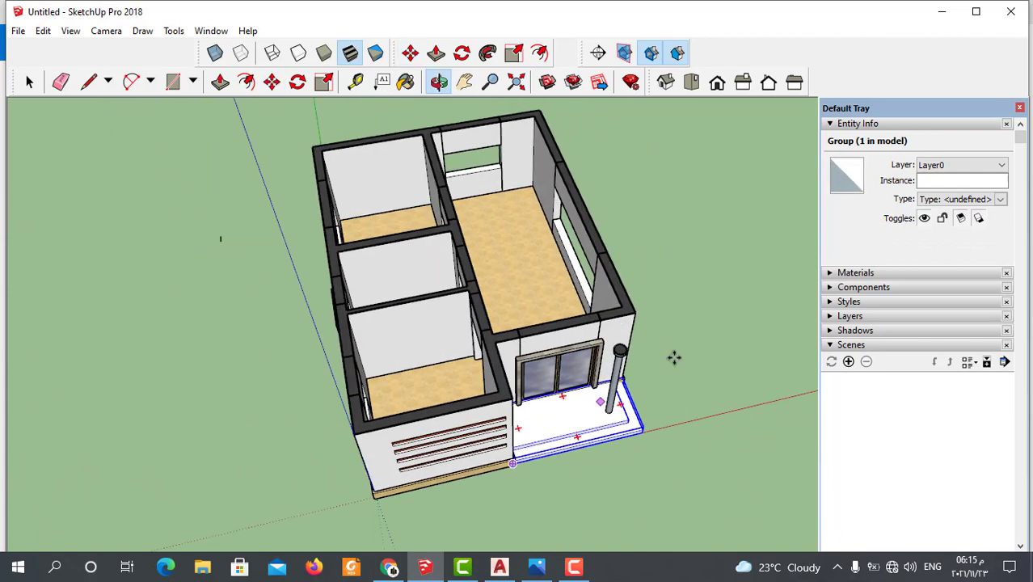
Select the Section 4 plane and door-window group, then deselect and view from the opposite side
{"action": "key", "text": "m"}
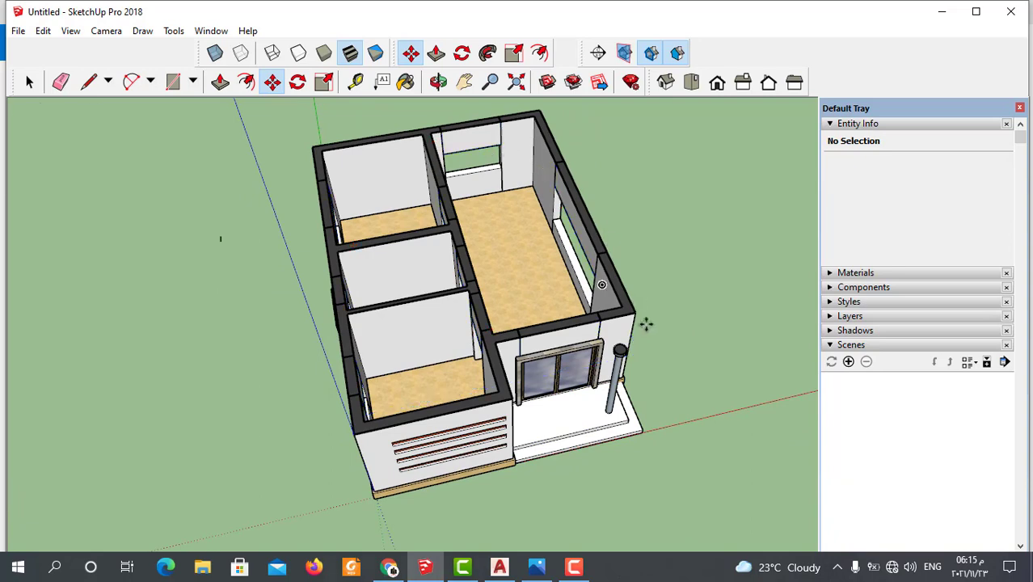
{"action": "key", "text": "s"}
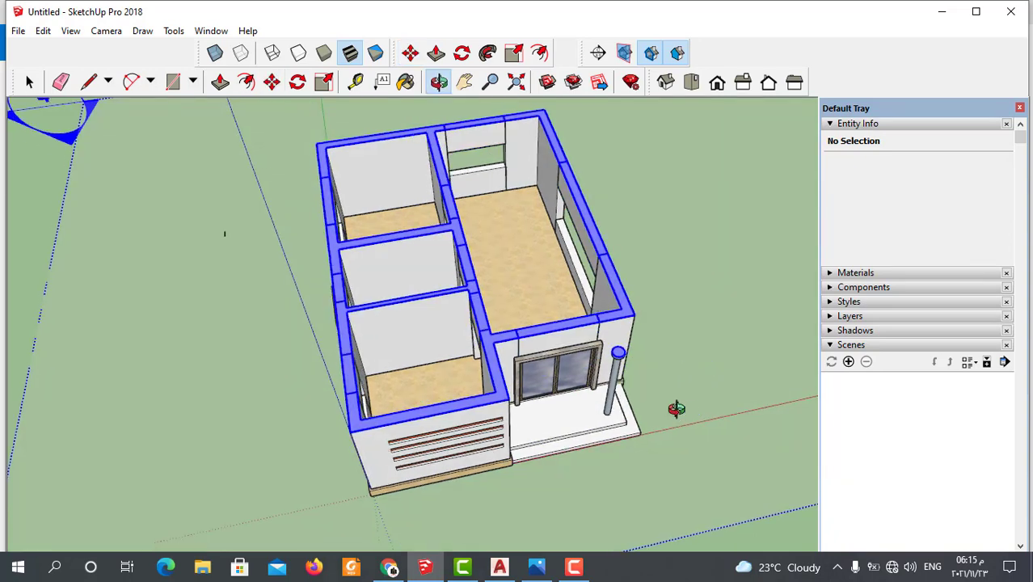
{"action": "left_click", "coordinate": [676, 405]}
{"action": "mouse_move", "coordinate": [576, 379]}
{"action": "middle_mouse_down"}
{"action": "mouse_move", "coordinate": [395, 274]}
{"action": "mouse_move", "coordinate": [480, 157]}
{"action": "middle_mouse_up"}
{"action": "key", "text": "m"}
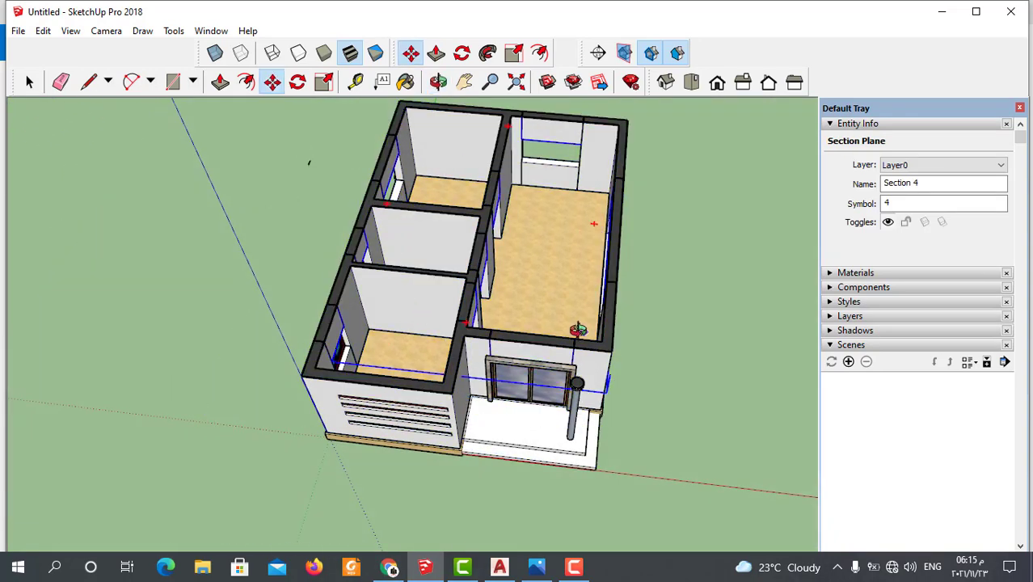
{"action": "left_click", "coordinate": [593, 398]}
{"action": "mouse_move", "coordinate": [594, 397]}
{"action": "middle_mouse_down"}
{"action": "mouse_move", "coordinate": [640, 355]}
{"action": "mouse_move", "coordinate": [636, 368]}
{"action": "mouse_move", "coordinate": [543, 390]}
{"action": "mouse_move", "coordinate": [621, 340]}
{"action": "middle_mouse_up"}
{"action": "key", "text": "Escape"}
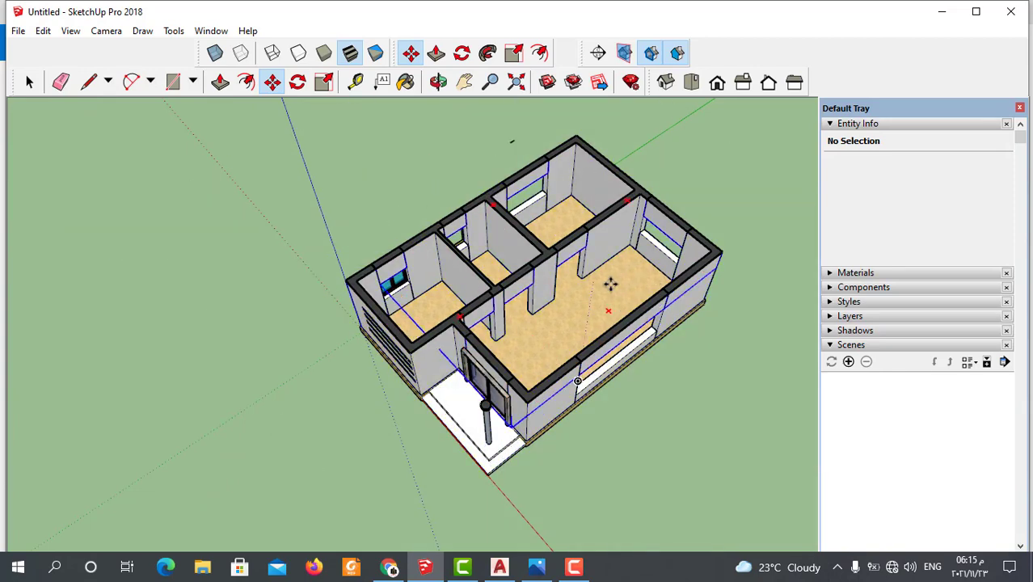
{"action": "mouse_move", "coordinate": [556, 315]}
{"action": "middle_mouse_down"}
{"action": "mouse_move", "coordinate": [501, 327]}
{"action": "mouse_move", "coordinate": [501, 352]}
{"action": "mouse_move", "coordinate": [598, 374]}
{"action": "mouse_move", "coordinate": [626, 399]}
{"action": "middle_mouse_up"}
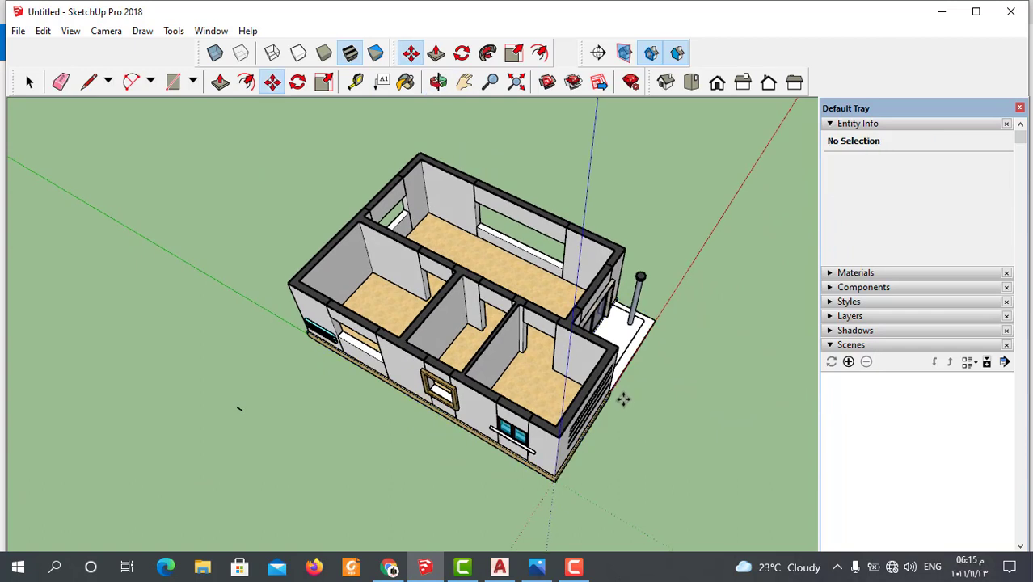